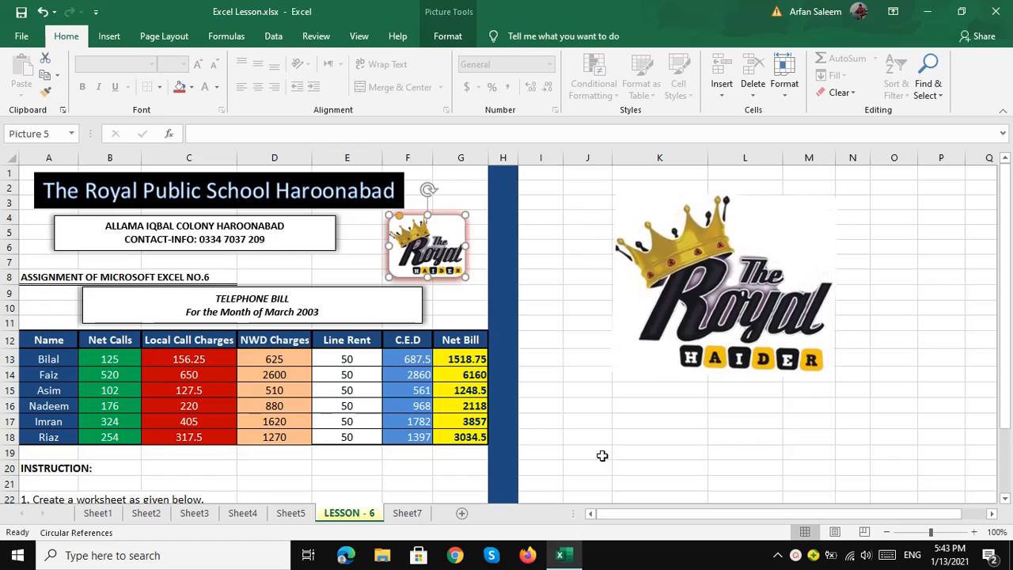
- Review the total and average formulas on Sheet5, then return to the LESSON - 6 sheet
left_click(293, 515)
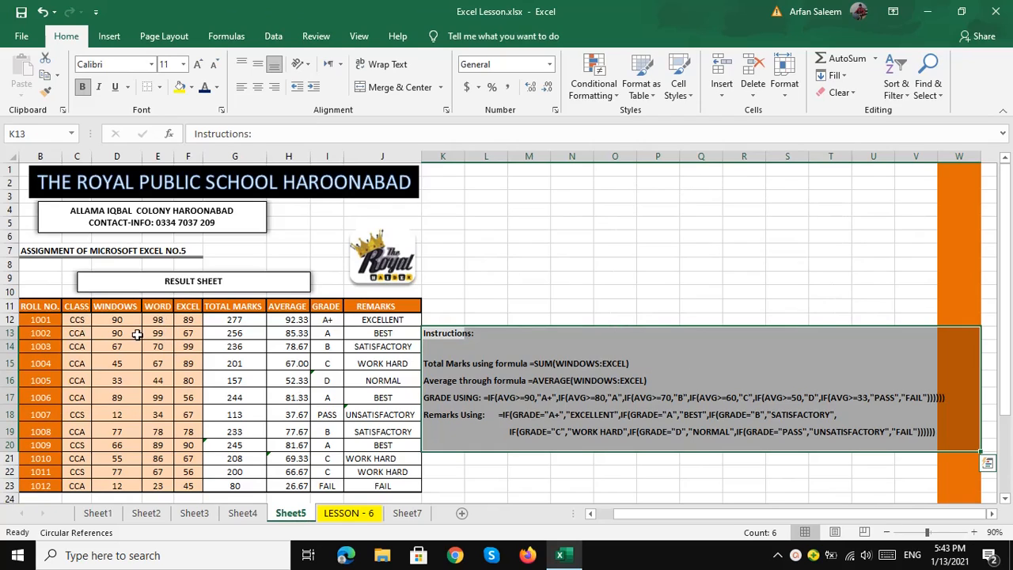
left_click(227, 320)
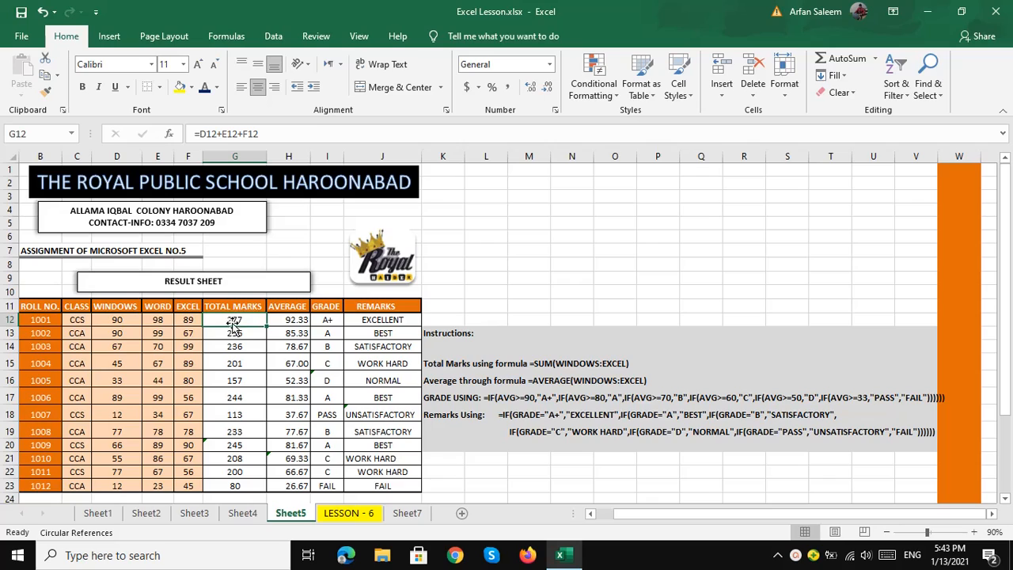
left_click(295, 321)
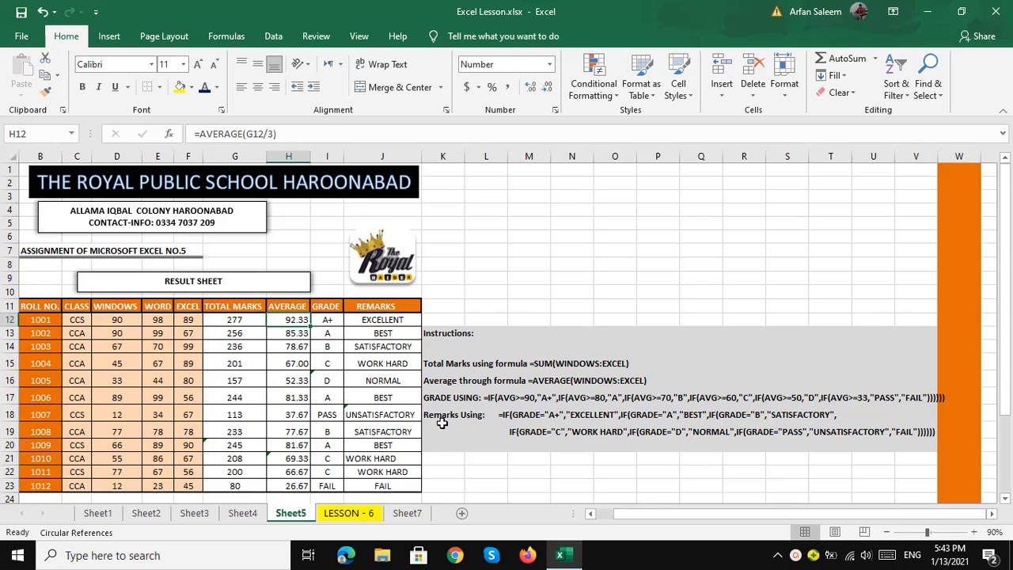
left_click(366, 517)
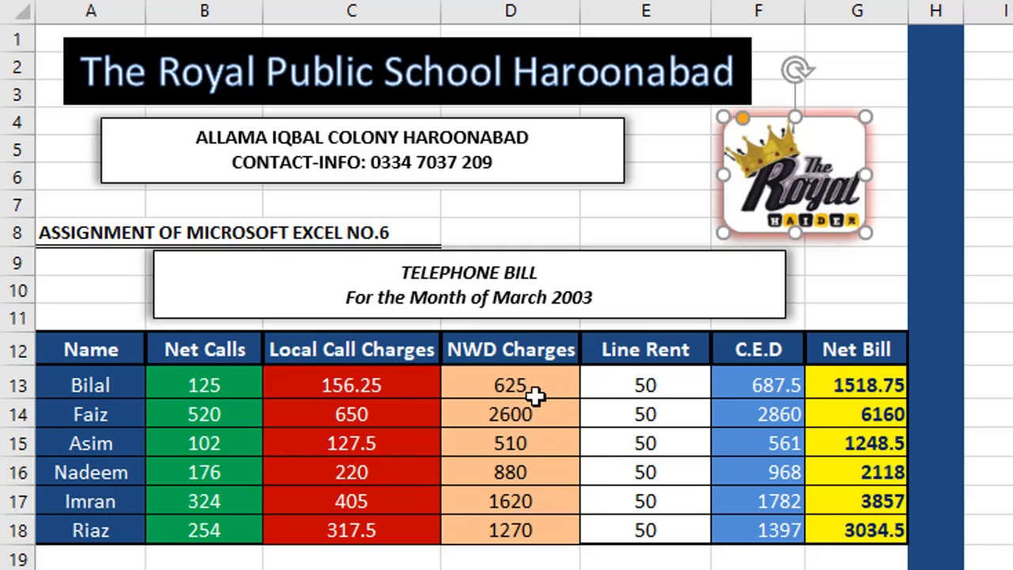
- Deselect the logo and select the bill rows A13:G17
key("Escape")
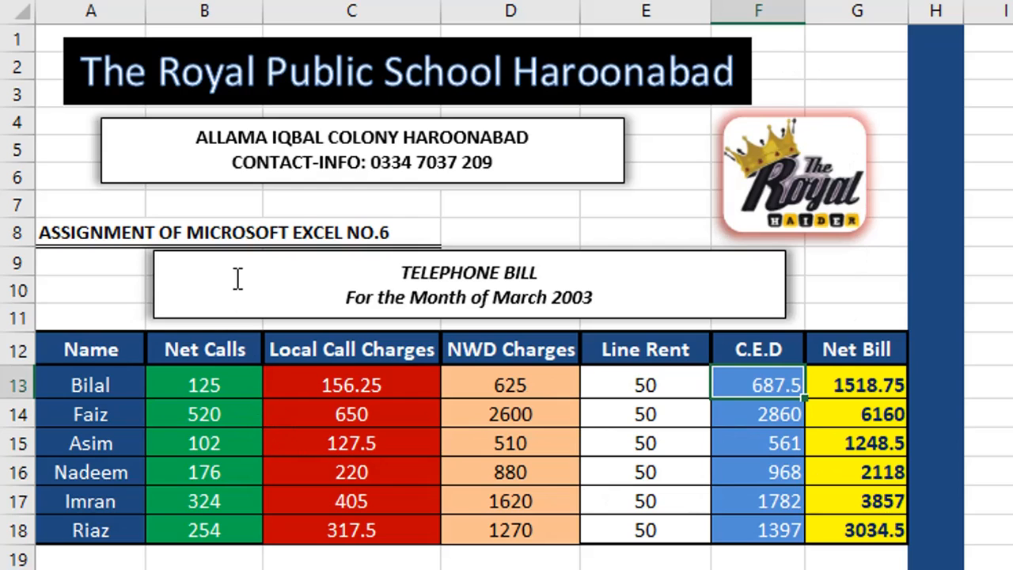
left_click(94, 377)
left_click_drag(94, 378, 817, 510)
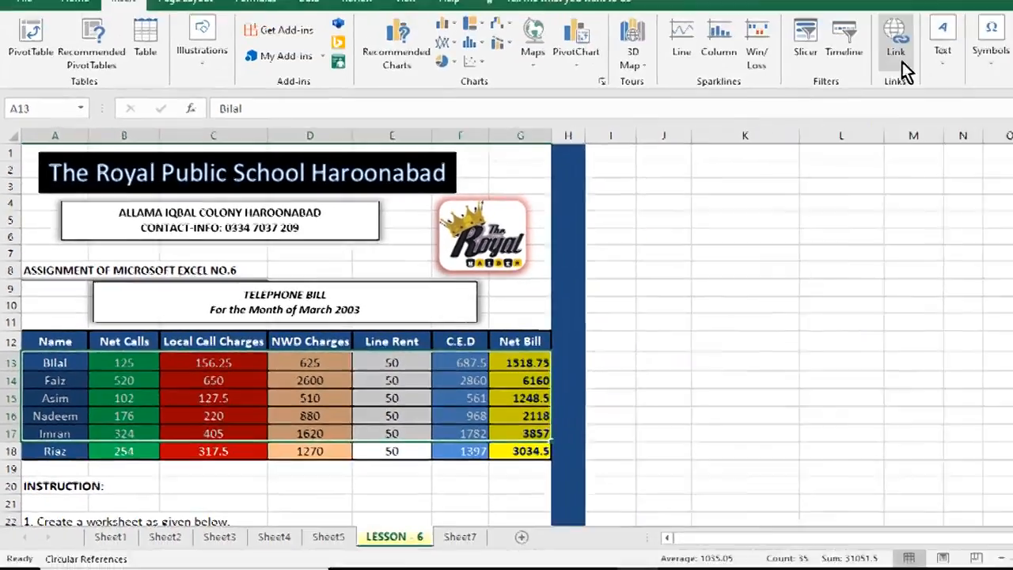
- Insert a WordArt heading and shrink its placeholder text to 36 pt
left_click(835, 75)
left_click(908, 139)
left_click(823, 305)
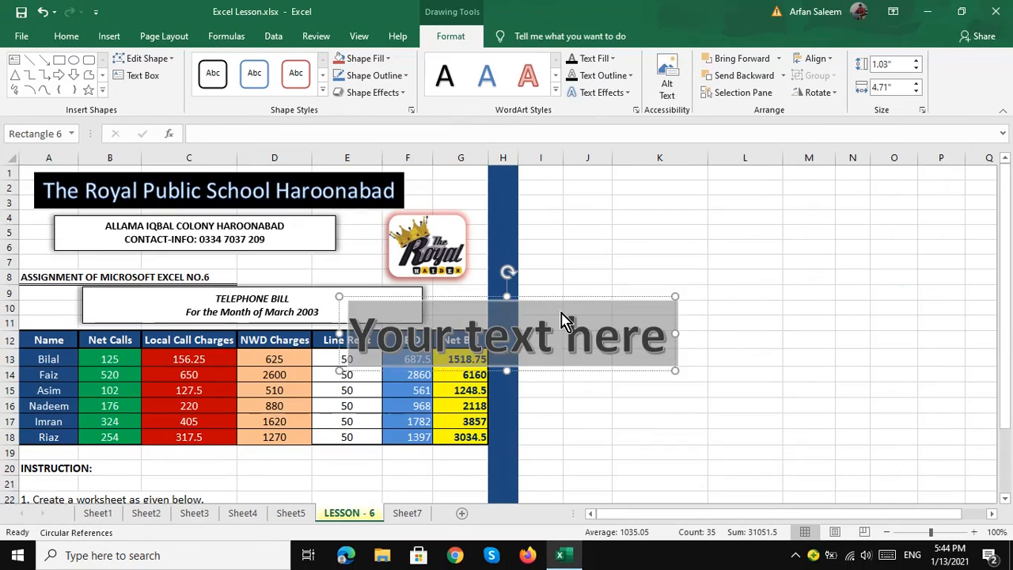
double_click(760, 198)
triple_click(760, 198)
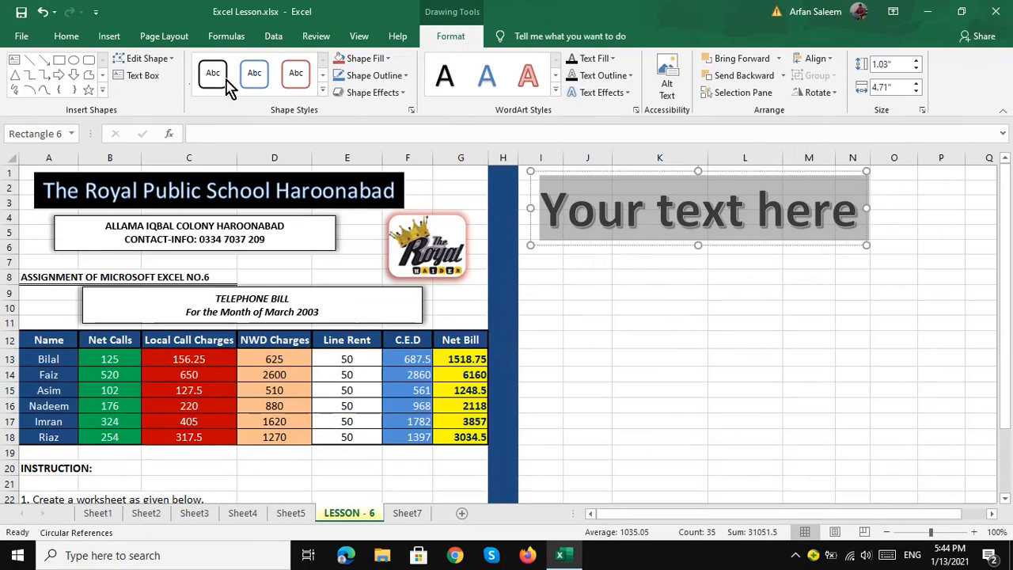
left_click(66, 36)
left_click(215, 65)
left_click(215, 65)
left_click(215, 65)
left_click(215, 64)
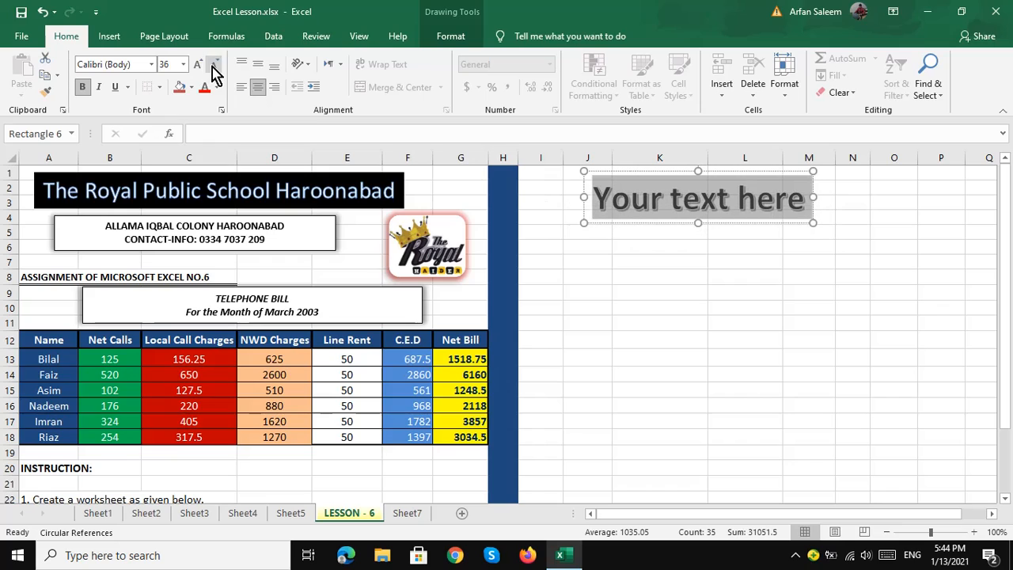
- Make the WordArt read 'The Royal Public School Haroonabad' at 28 pt
type("The Ro")
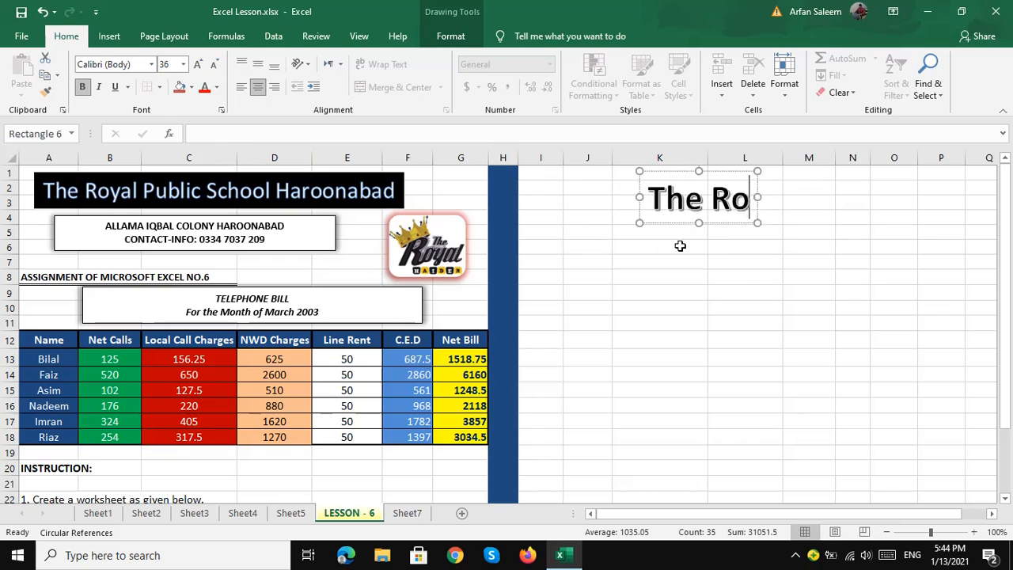
type("yal PublicS")
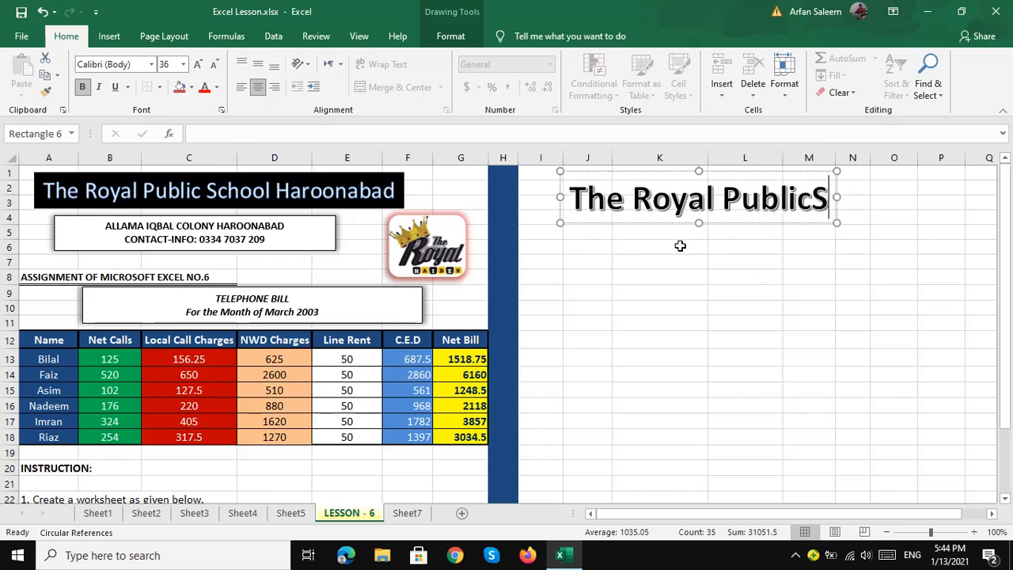
key("BackSpace")
type("School")
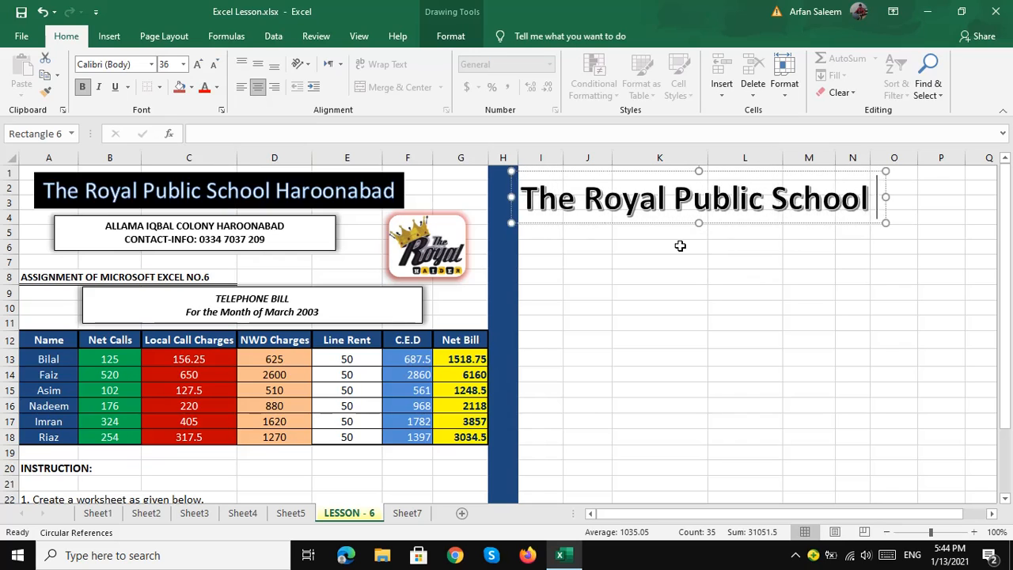
type(" Haroonabad")
key("BackSpace")
key("BackSpace")
type("bad")
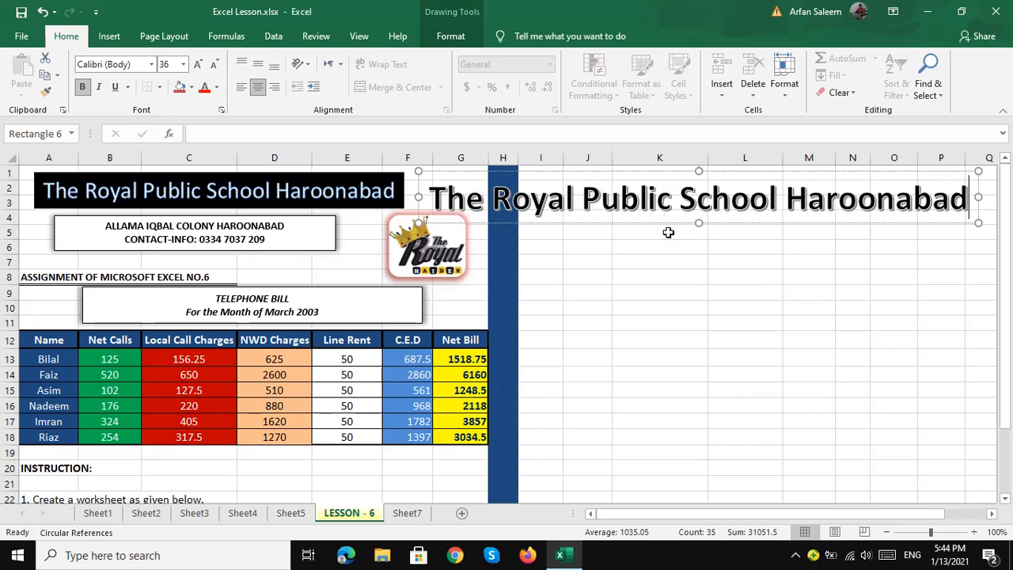
key("ctrl+a")
left_click(213, 64)
left_click(213, 65)
left_click(715, 210)
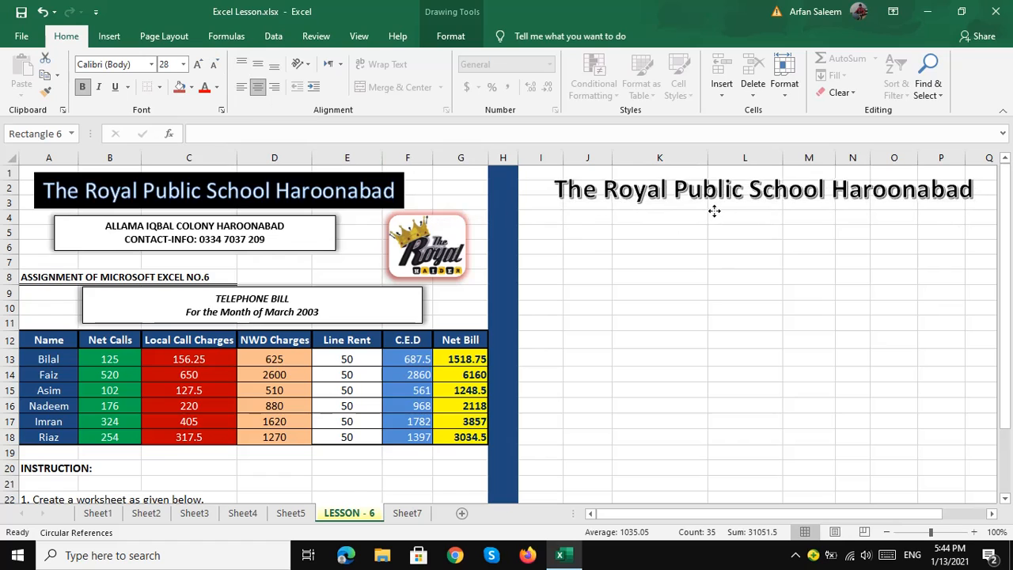
- Give the WordArt heading a black shape style
left_click(451, 35)
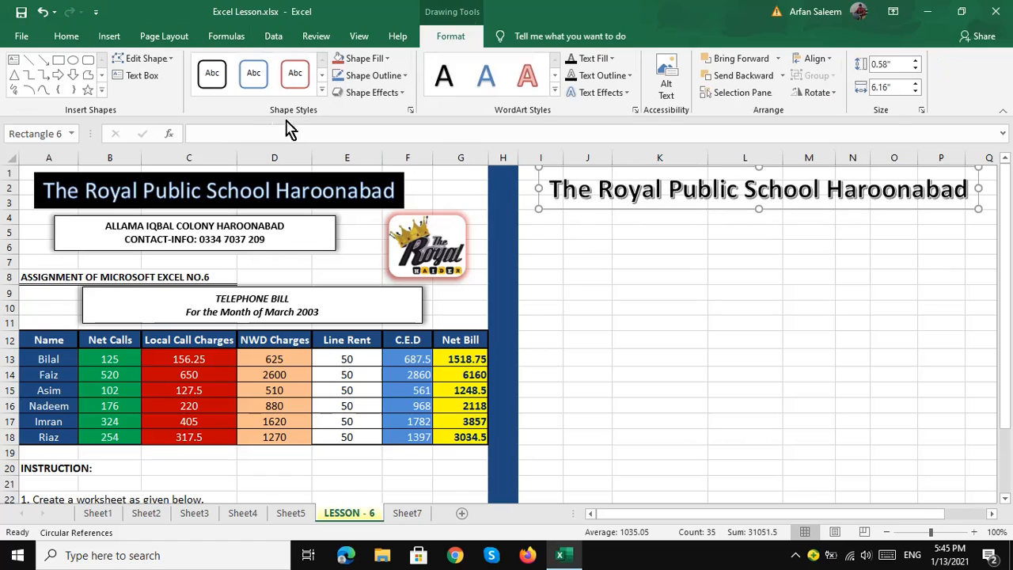
left_click(322, 100)
left_click(217, 157)
left_click(585, 262)
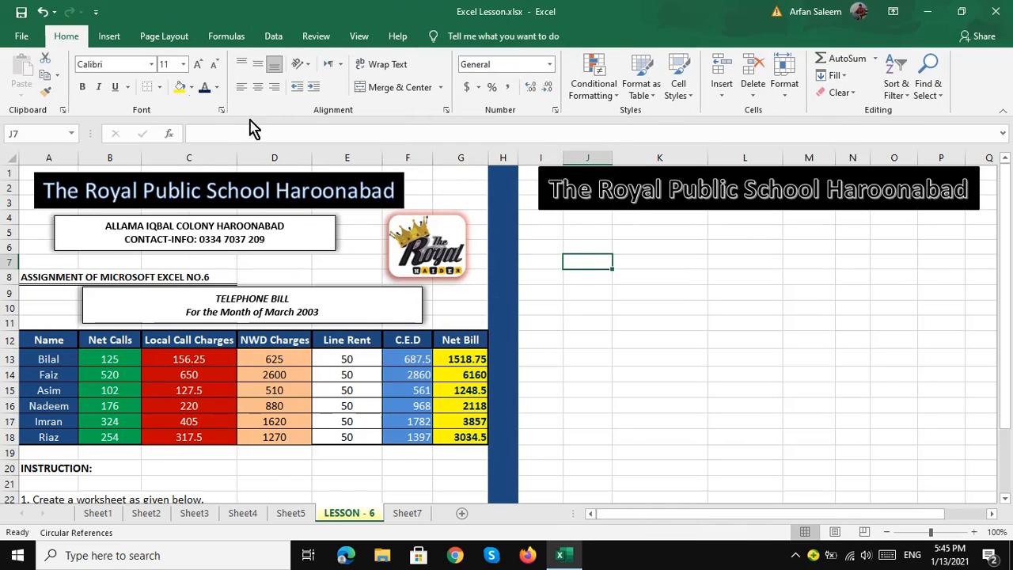
- Draw a text box below the WordArt heading with centre and middle alignment
left_click(109, 35)
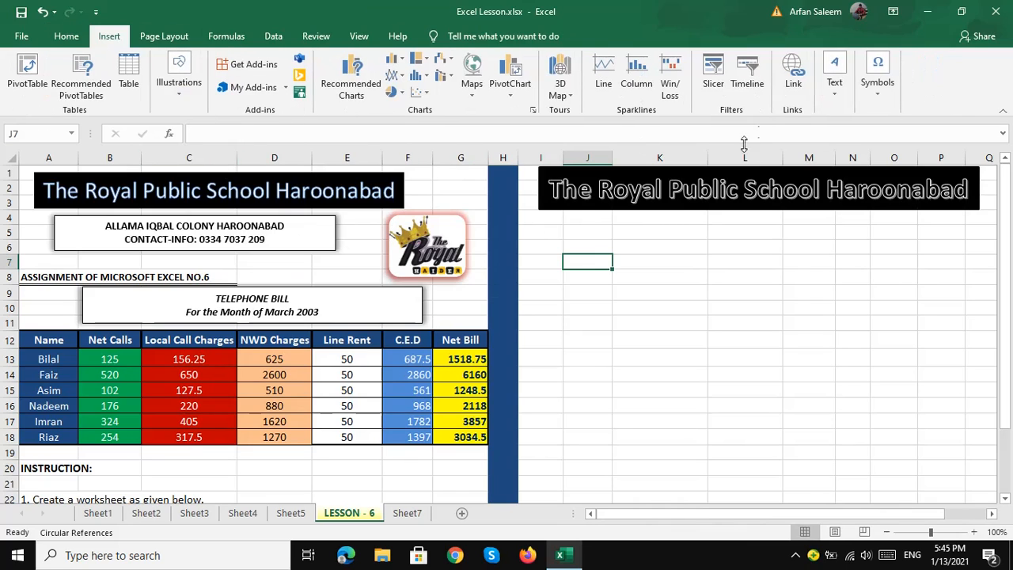
left_click(837, 79)
left_click(835, 138)
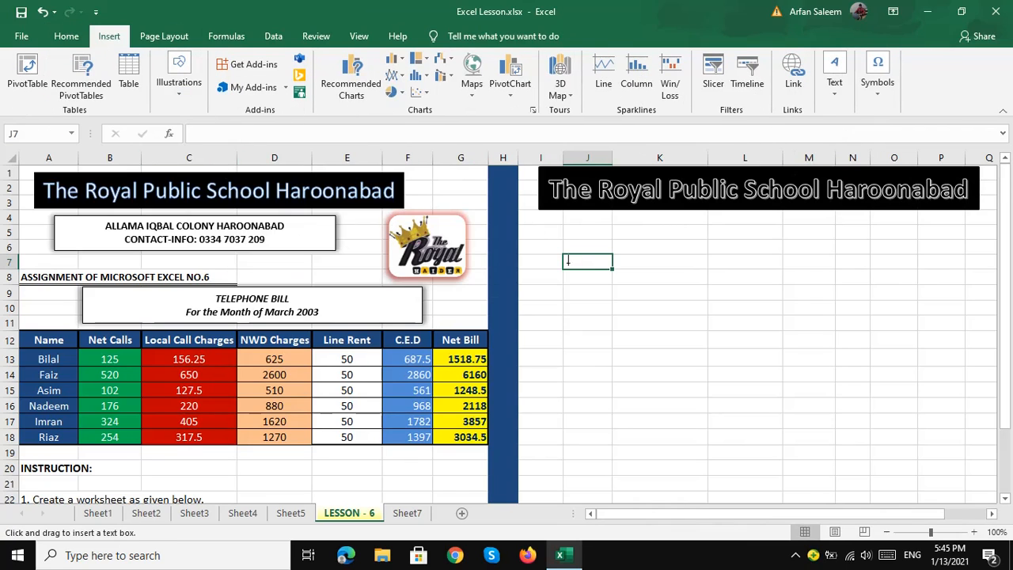
mouse_move(565, 221)
left_mouse_down()
mouse_move(855, 263)
mouse_move(957, 262)
left_mouse_up()
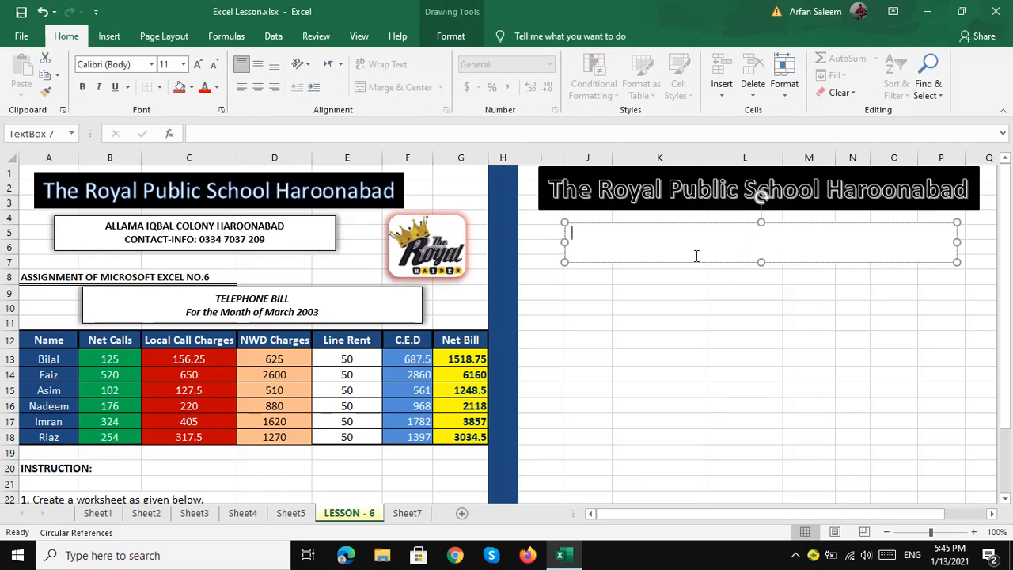
left_click(258, 86)
left_click(258, 65)
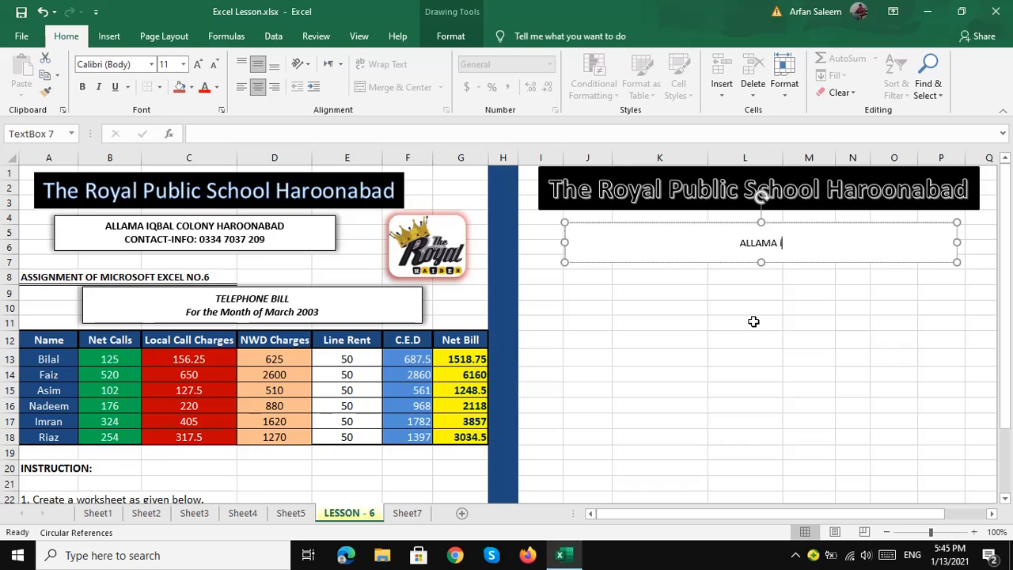
- Type 'COLONY HAROONABAD' and the contact number line, then make all of it bold
type("COLONY HAROONABAD")
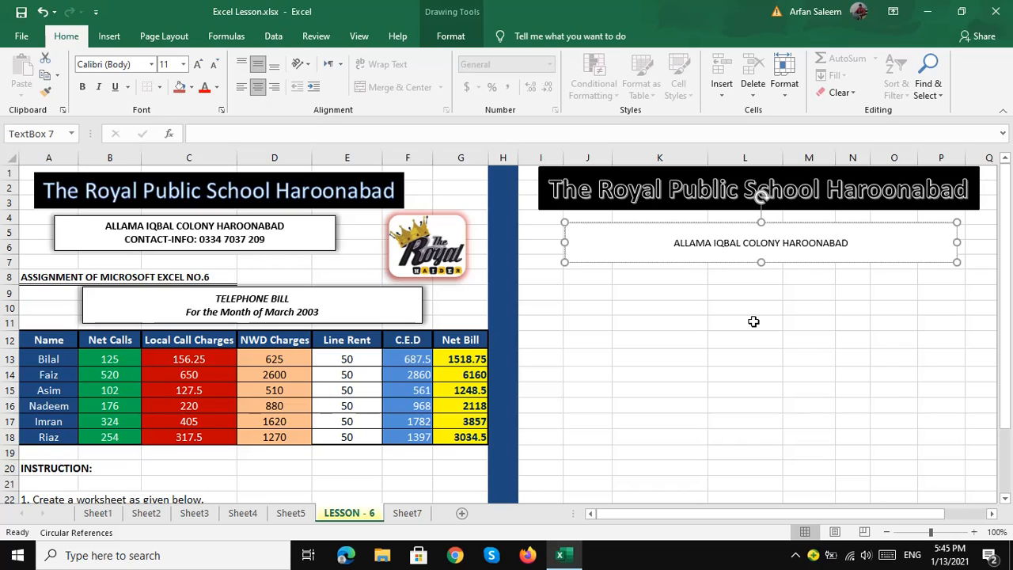
key("Return")
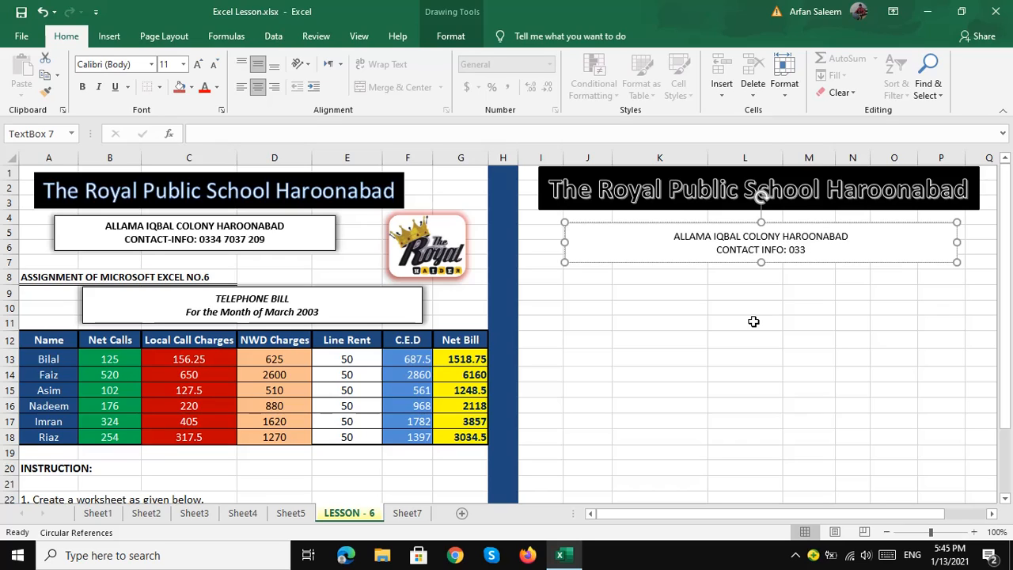
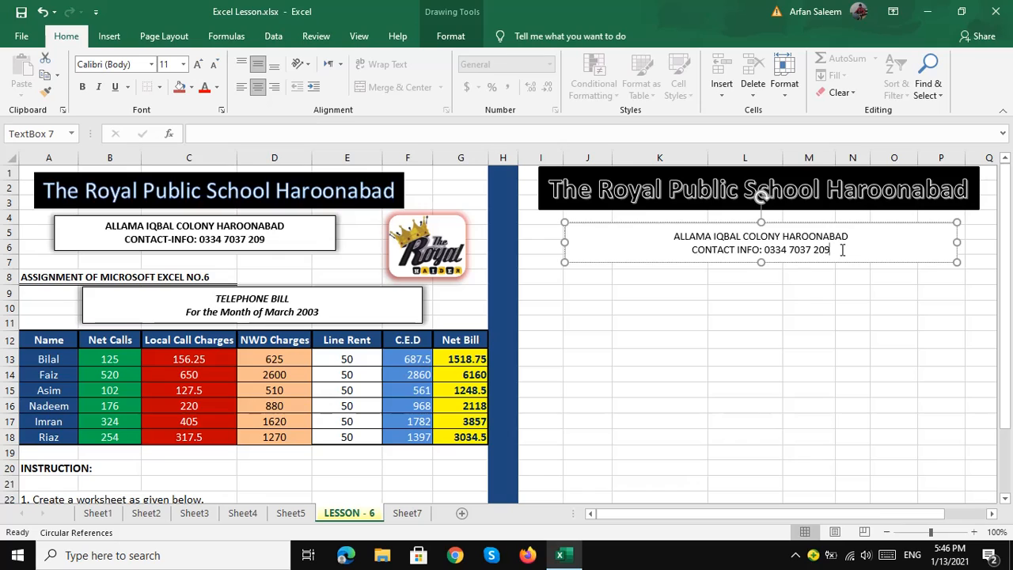
key("ctrl+a")
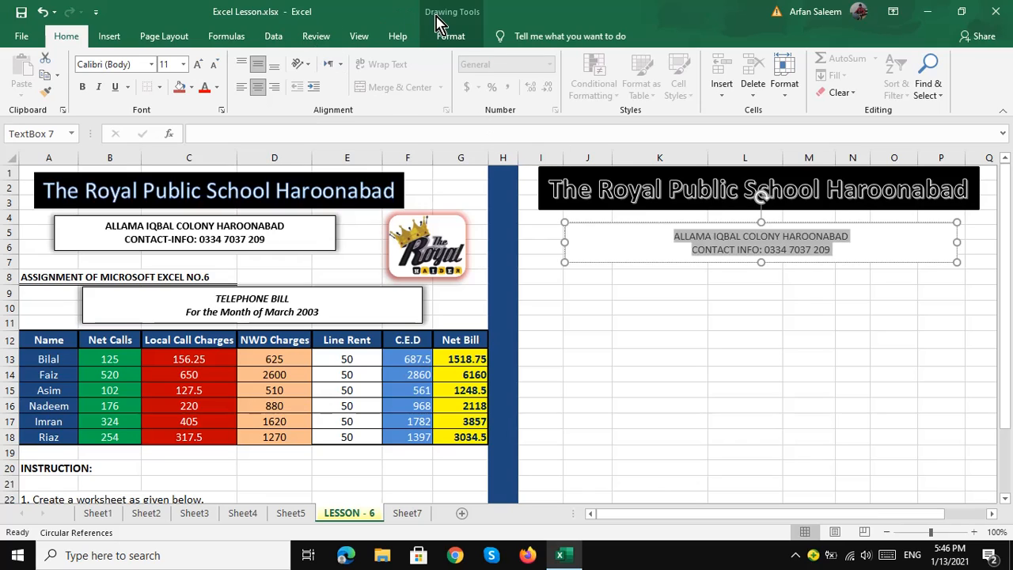
key("ctrl+b")
- Apply a blue shape style to the address text box
left_click(619, 269)
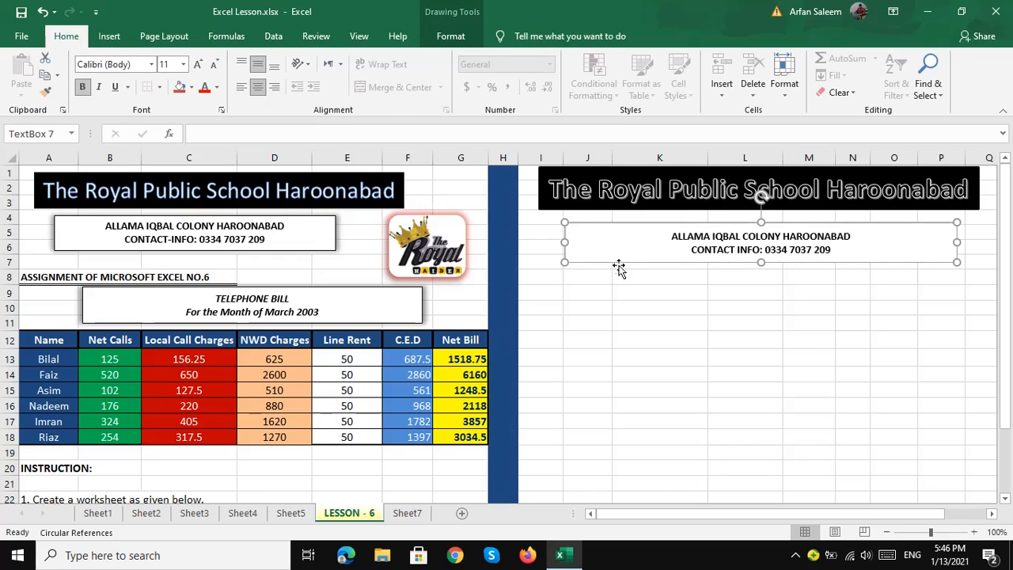
left_click(448, 36)
left_click(322, 90)
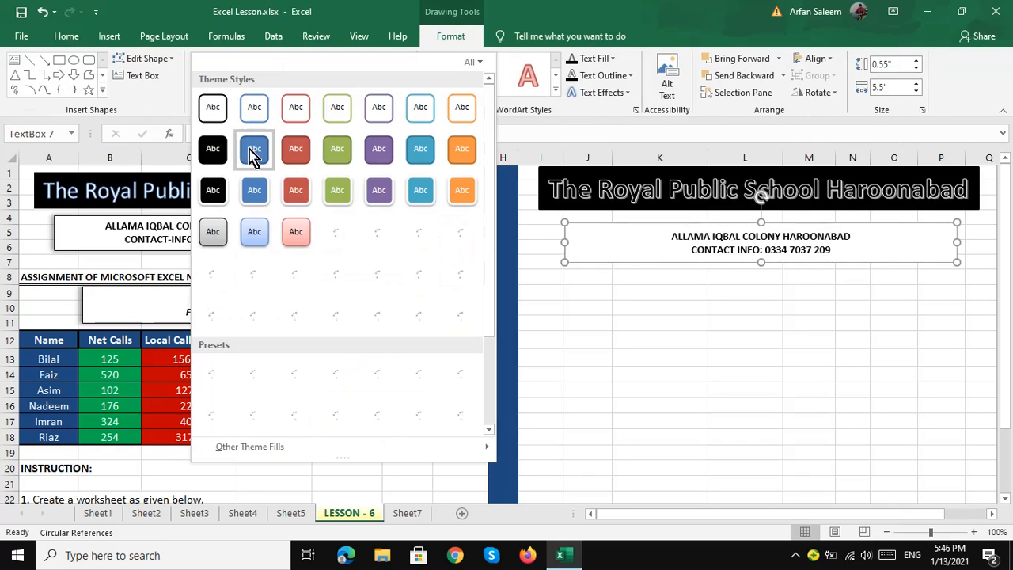
left_click(255, 191)
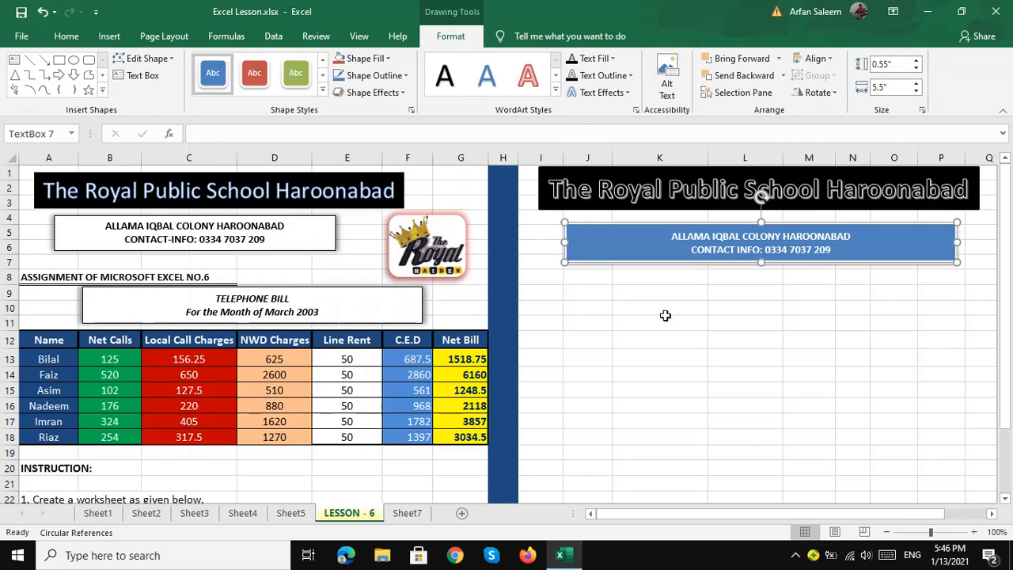
left_click(594, 295)
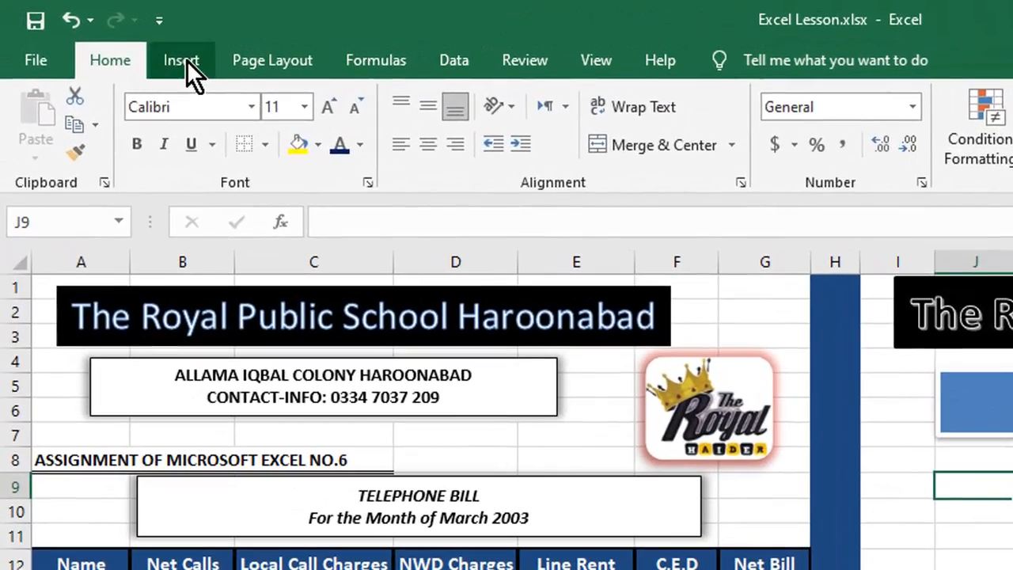
- Insert Royal Header Logo from this device and move it beside the blue address box
left_click(112, 40)
left_click(291, 114)
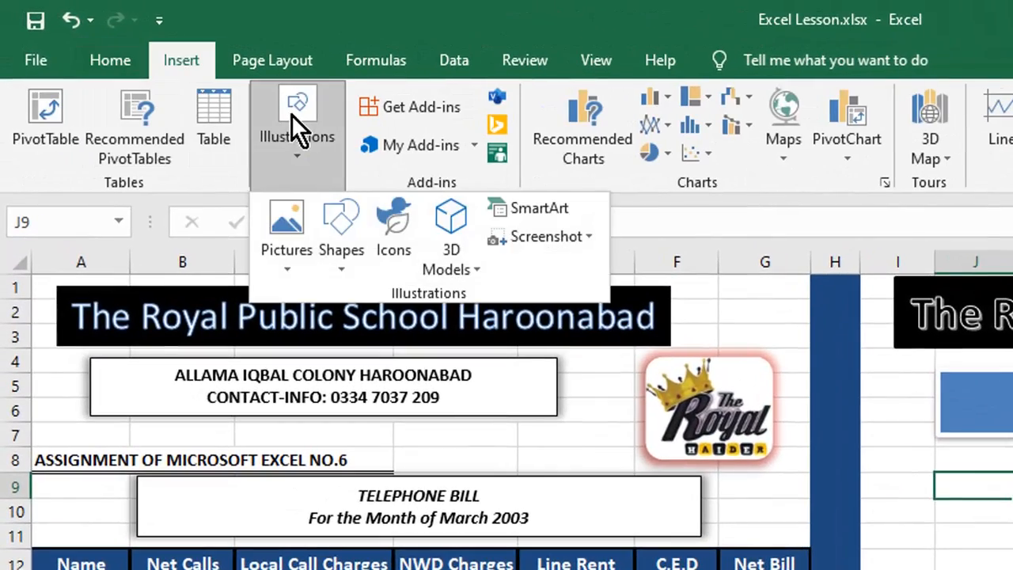
left_click(285, 223)
left_click(342, 327)
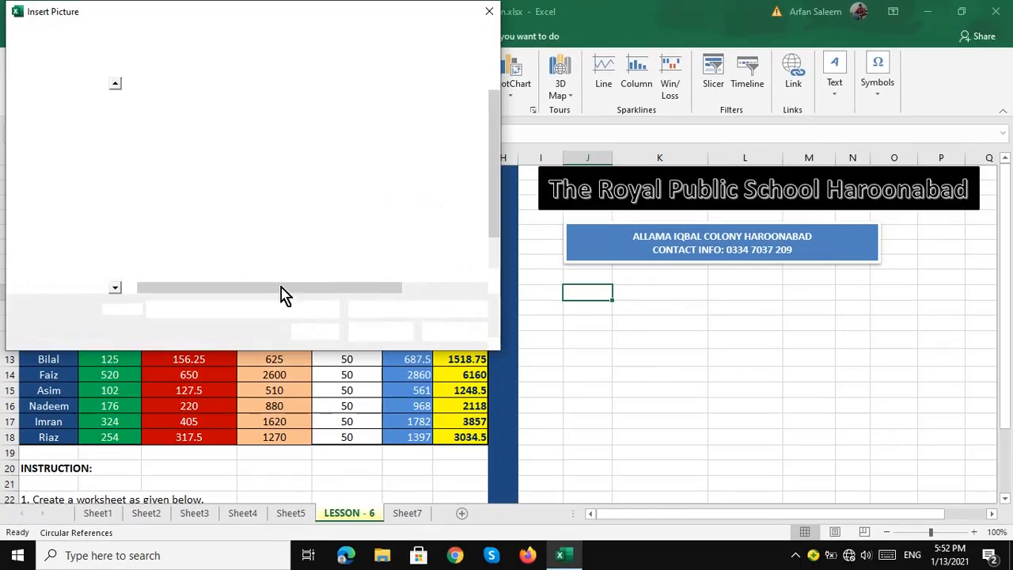
scroll(175, 229, "down", 1)
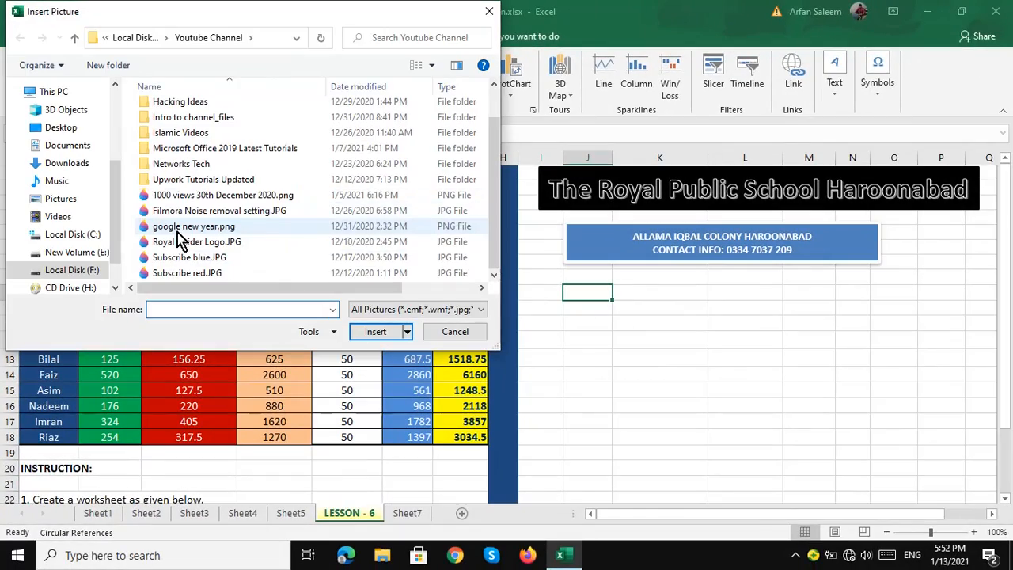
double_click(194, 242)
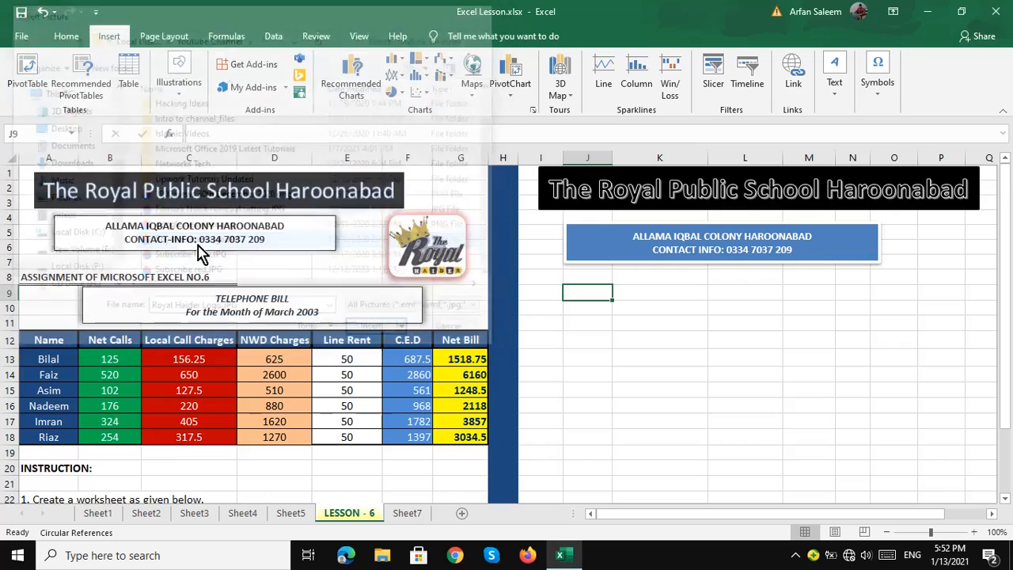
left_click_drag(619, 303, 947, 262)
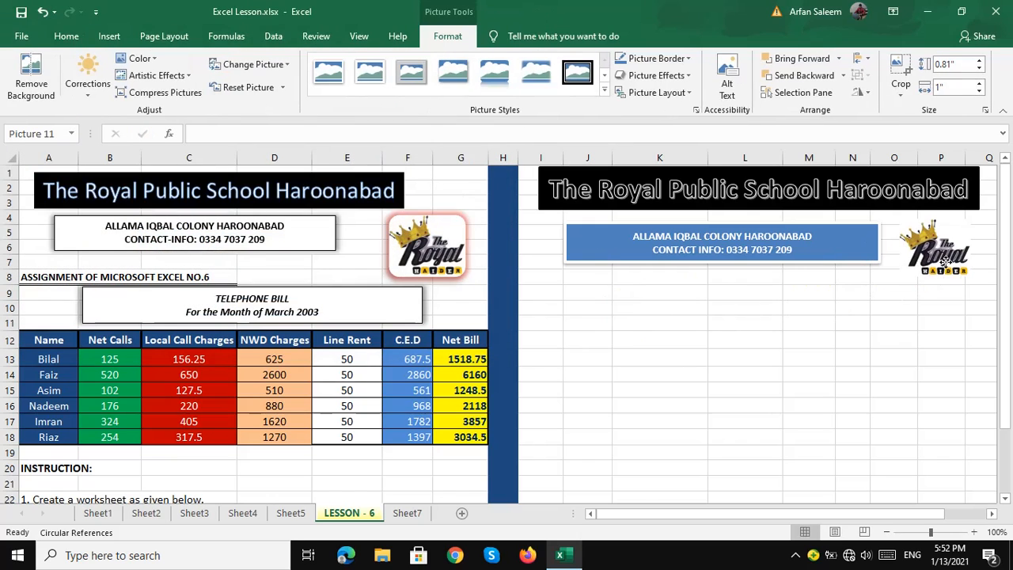
- Give the logo a framed picture style and a red glow effect
left_click(605, 90)
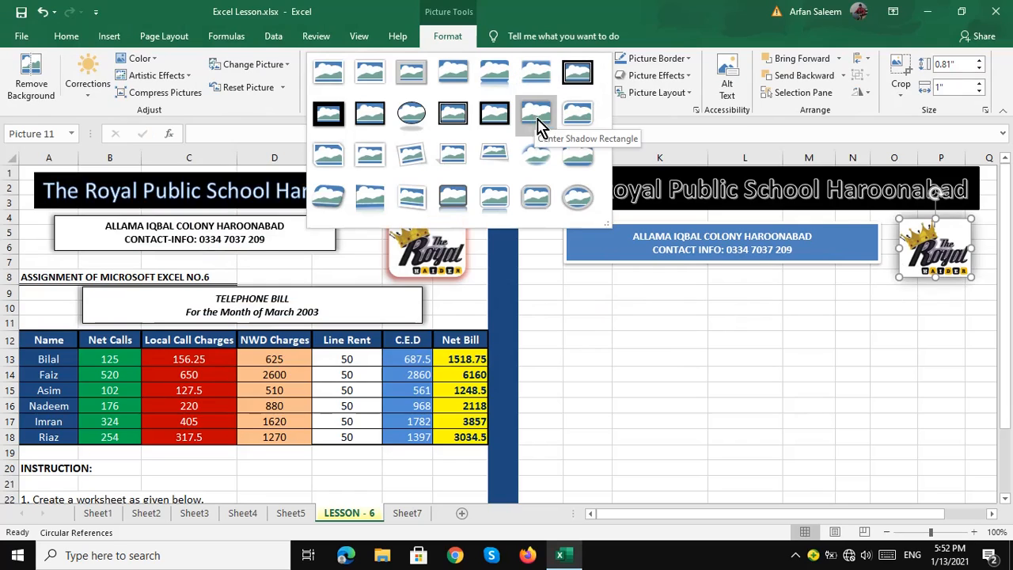
left_click(578, 161)
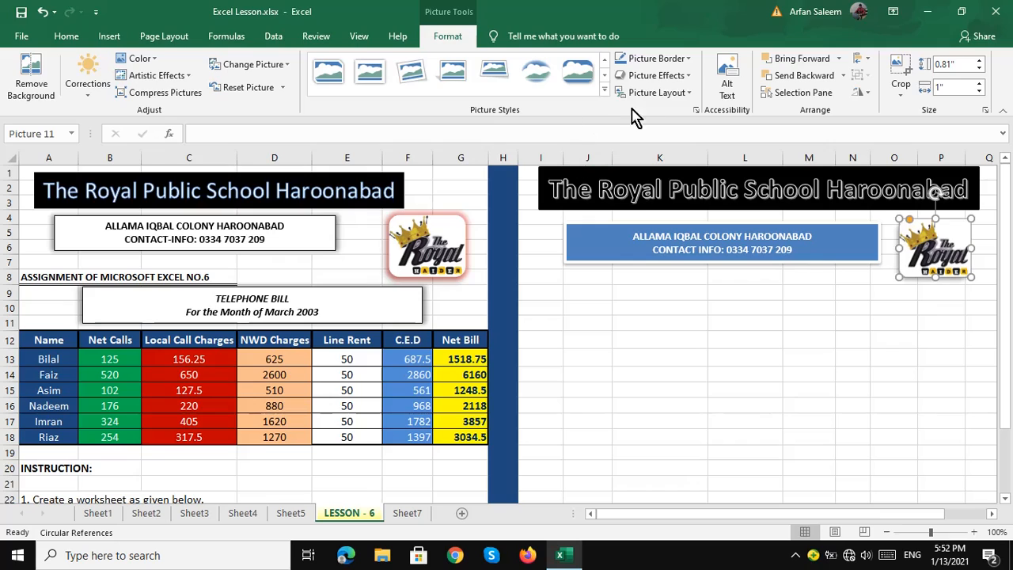
left_click(673, 78)
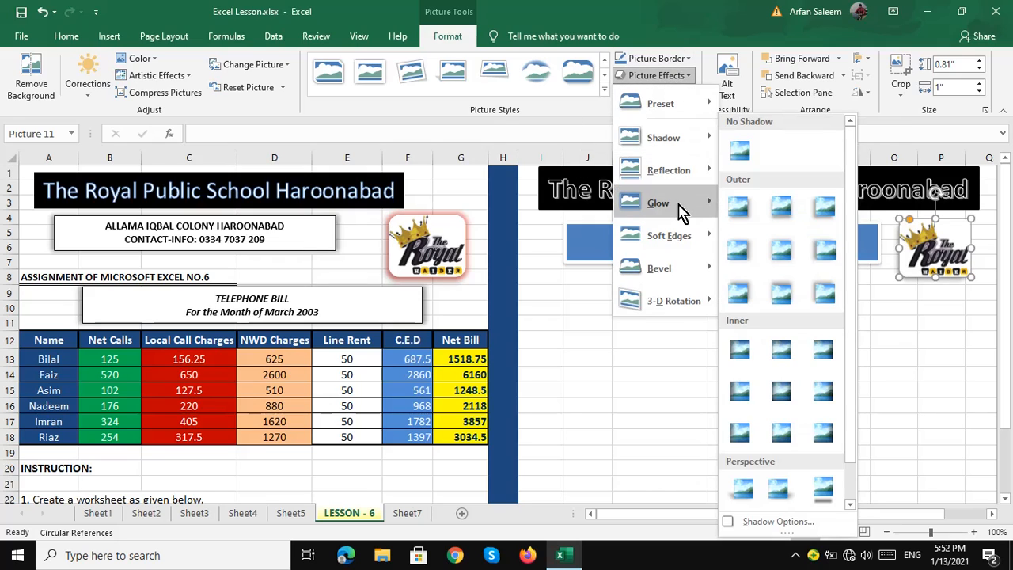
mouse_move(680, 211)
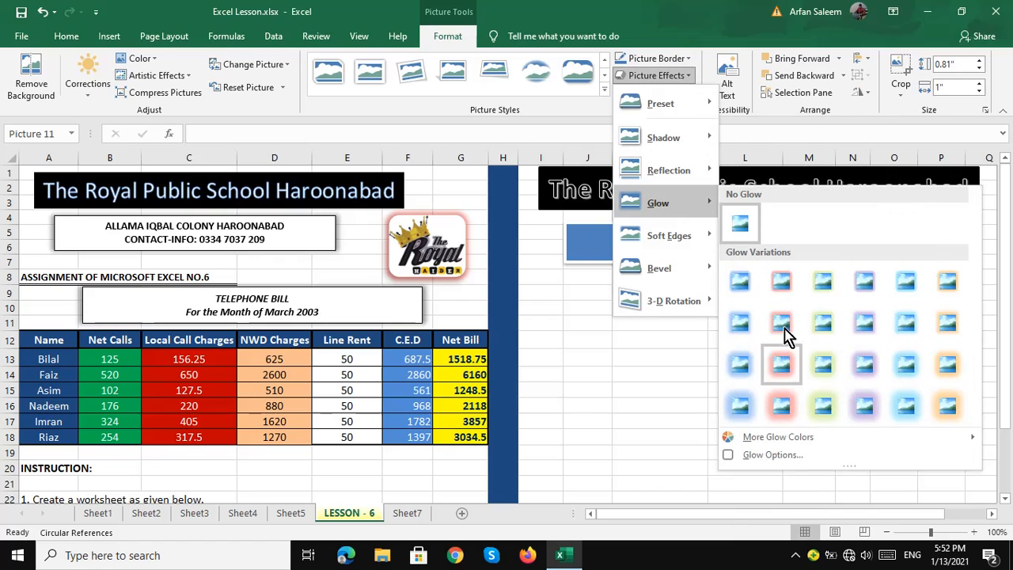
left_click(787, 335)
left_click(640, 312)
left_click(578, 292)
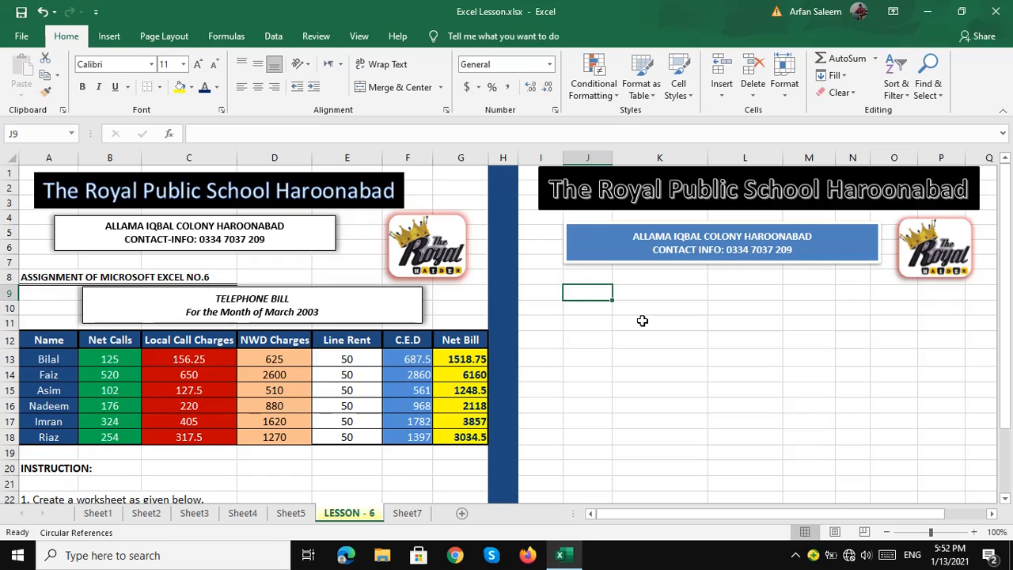
- Enter 'ASSIGNMENT OF MICROSOFT EXCEL NO. 6' in J9 and make it bold
type("A")
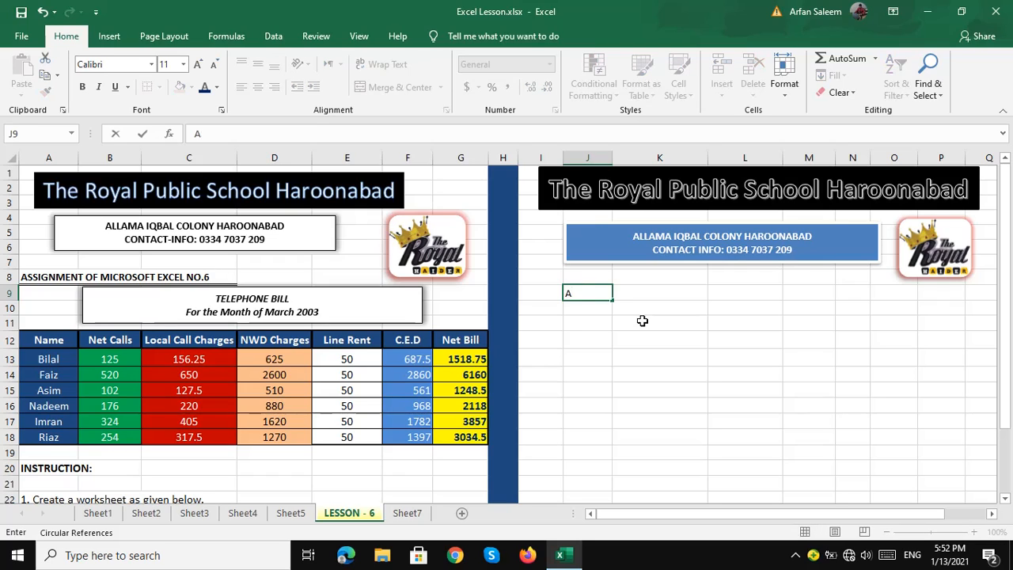
type("SSIGNMENT OF MICROSOFT EXCEL NO")
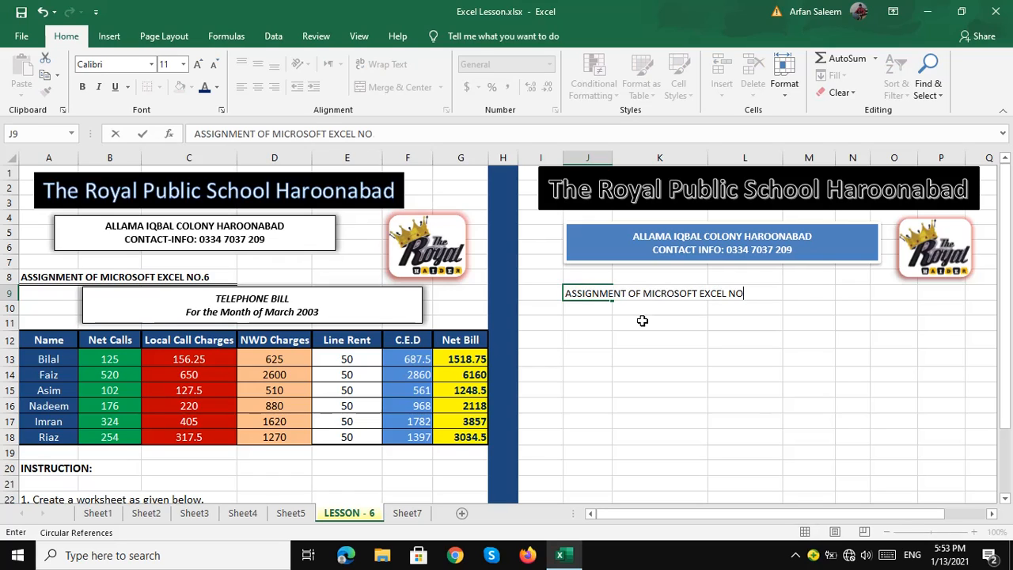
type(". 6")
key("Return")
left_click(586, 293)
key("ctrl+b")
left_click(586, 322)
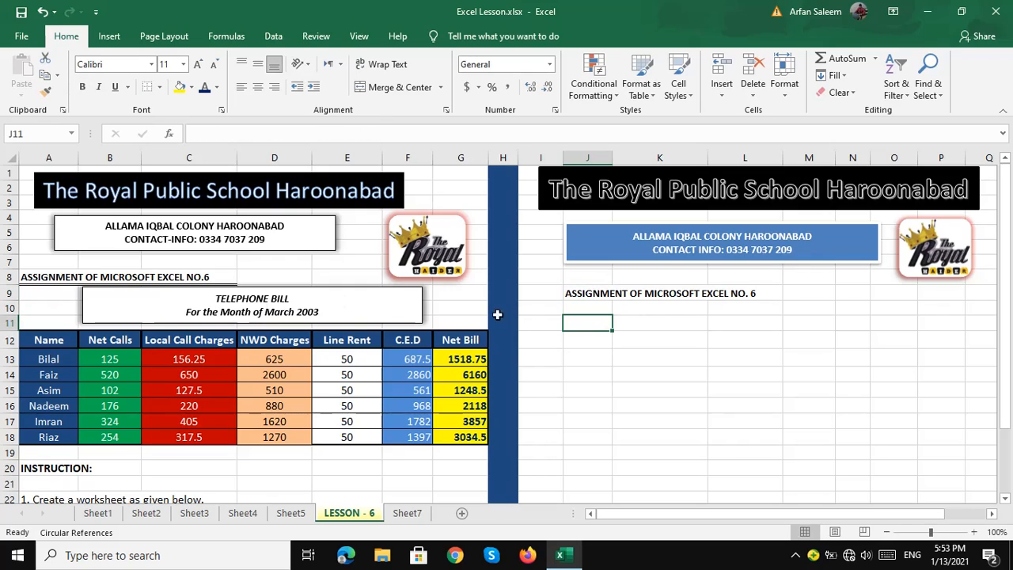
- Start a new text box from the Insert ribbon's Text group
left_click(110, 35)
left_click(831, 71)
left_click(835, 145)
- Draw a text box under the assignment heading with centred, middle-aligned text
left_click_drag(583, 308, 568, 284)
left_click(568, 292)
left_click(699, 309)
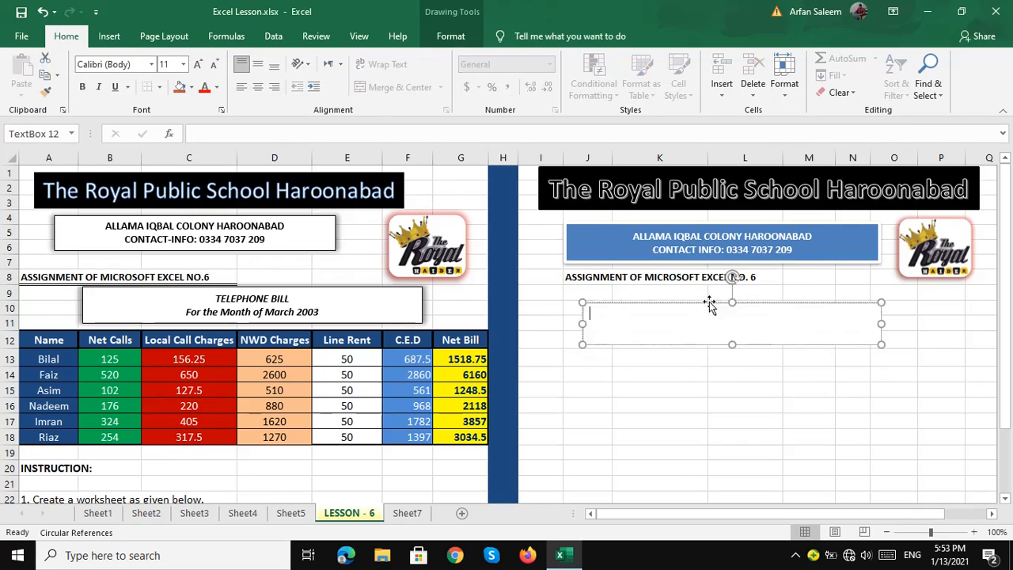
left_click_drag(699, 306, 694, 293)
left_click(720, 306)
left_click(258, 89)
left_click(257, 63)
- Type 'TELEPHONE BILL' and 'For the Month of March 2021' on two lines, in bold
type("TELEPHONE BILL")
key("Return")
type("For the Month of March 2021")
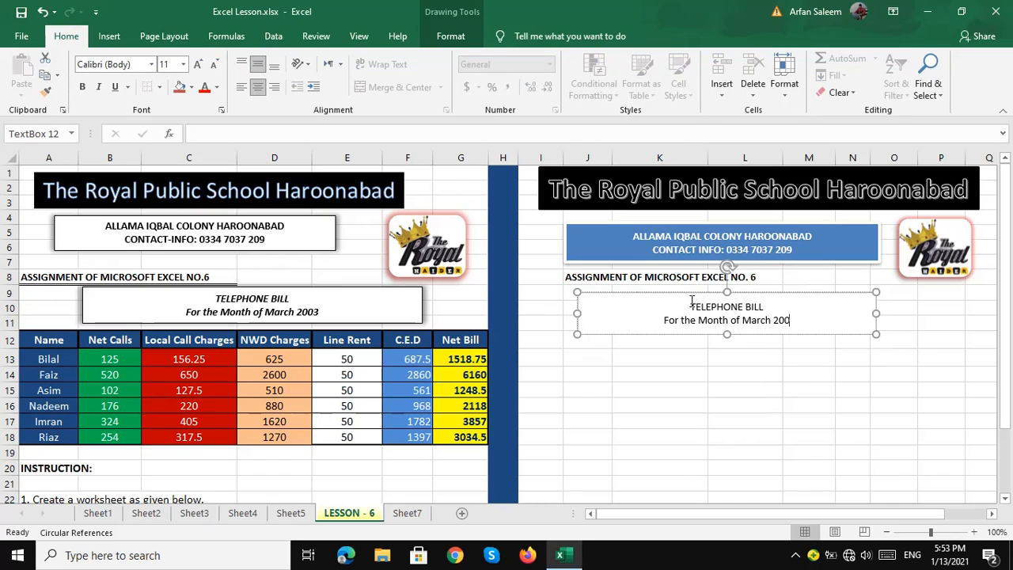
key("ctrl+a")
left_click(82, 86)
- Apply a light-blue shape style to the title box and nudge it into place
left_click(451, 36)
left_click(322, 92)
left_click(257, 242)
left_click(648, 289)
left_click_drag(648, 295, 645, 293)
left_click(585, 353)
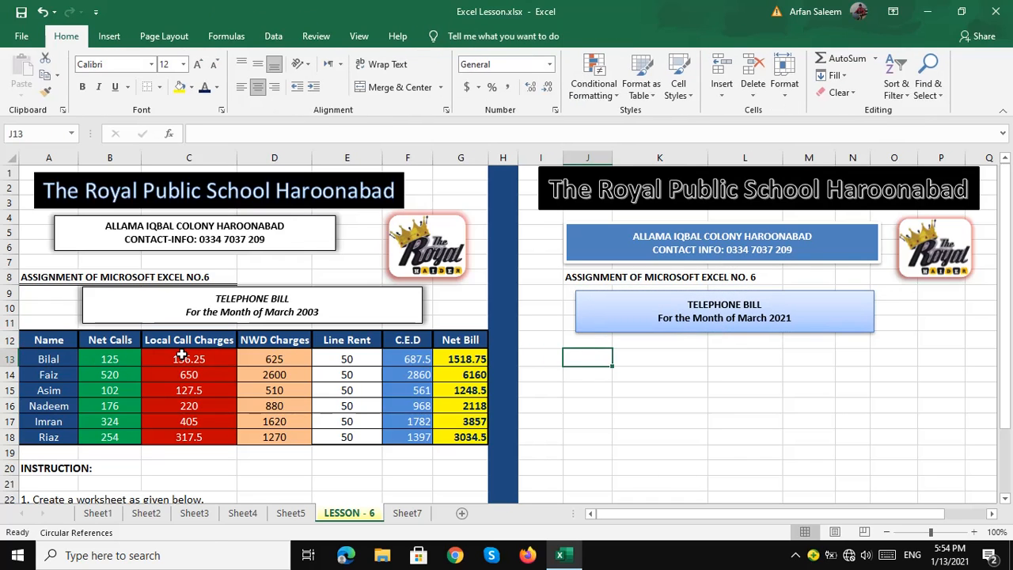
left_click(714, 329)
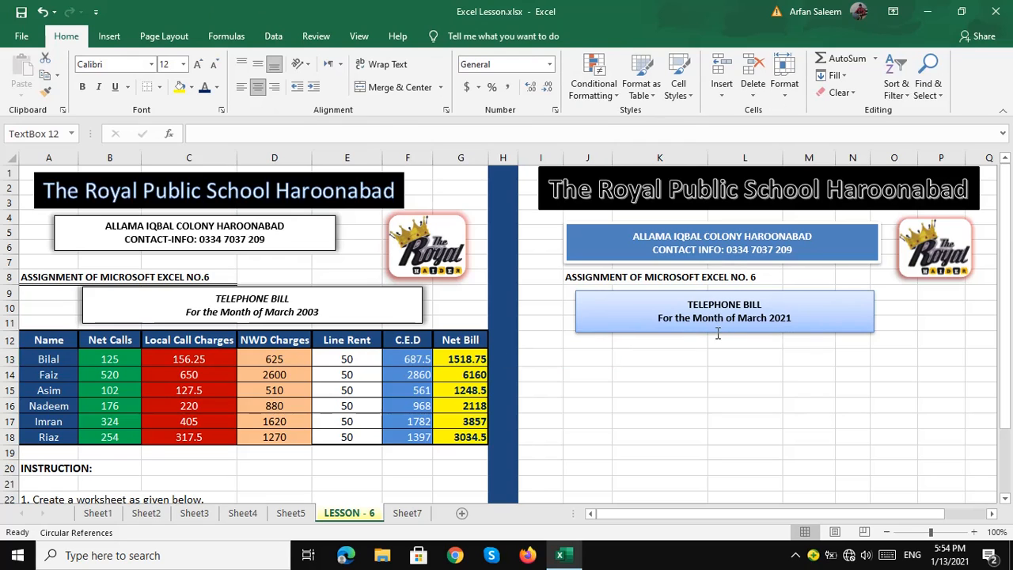
left_click_drag(746, 333, 747, 330)
left_click(590, 349)
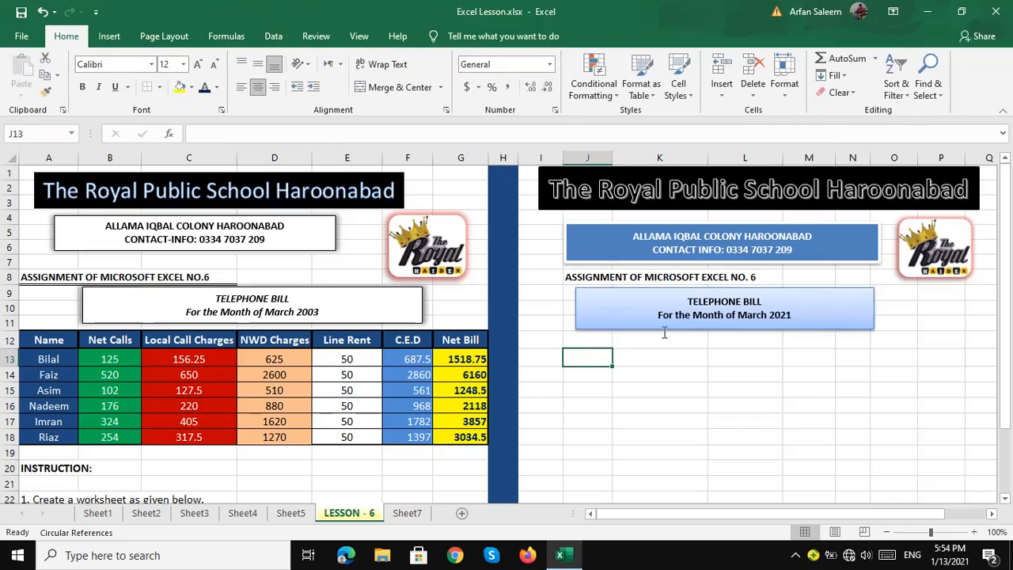
left_click(600, 341)
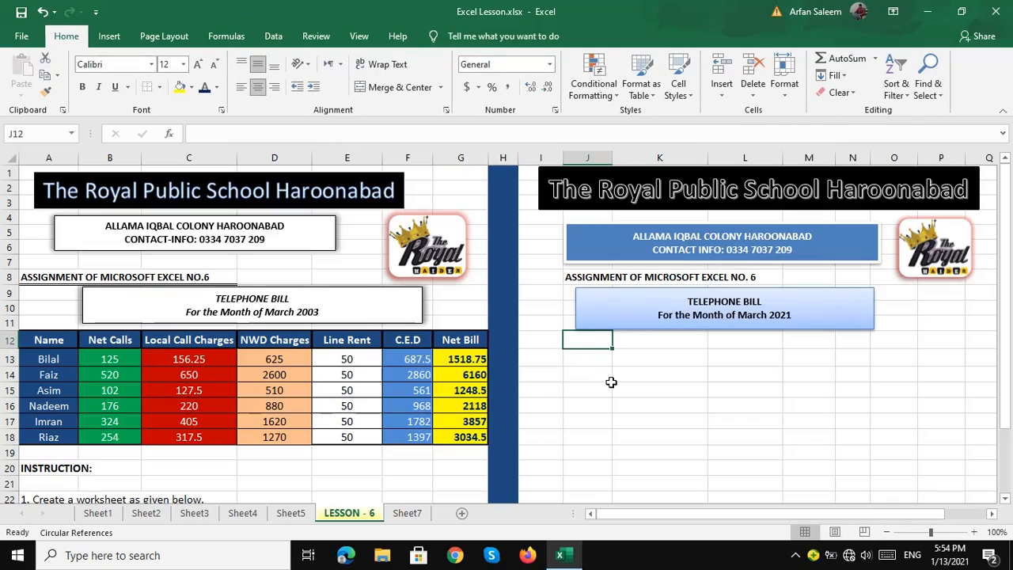
- Enter headers Name, Net Calls, Local Call Charges, NWD Charges, Line Rent, C.E.D, Net Bill across J12:P12
type("Name")
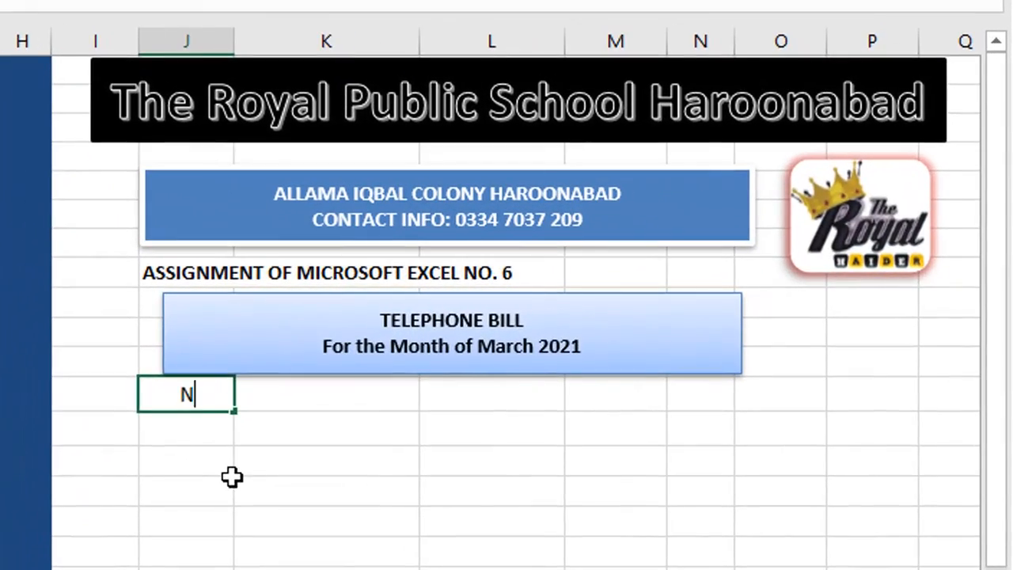
key("Tab")
type("Net Calls")
key("Tab")
type("Local Call Charges")
key("Tab")
type("WD Charges")
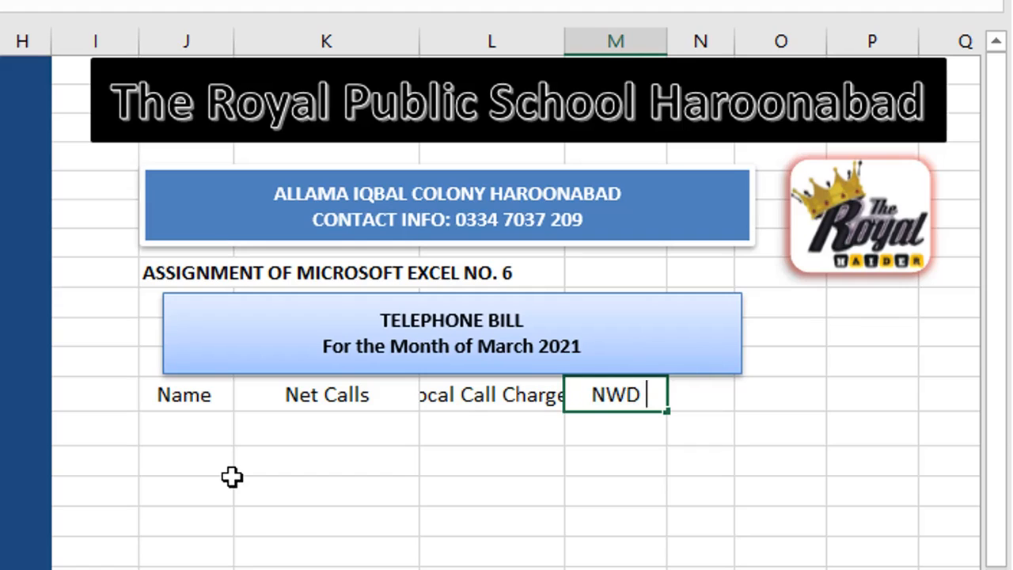
key("Tab")
type("Line Rent")
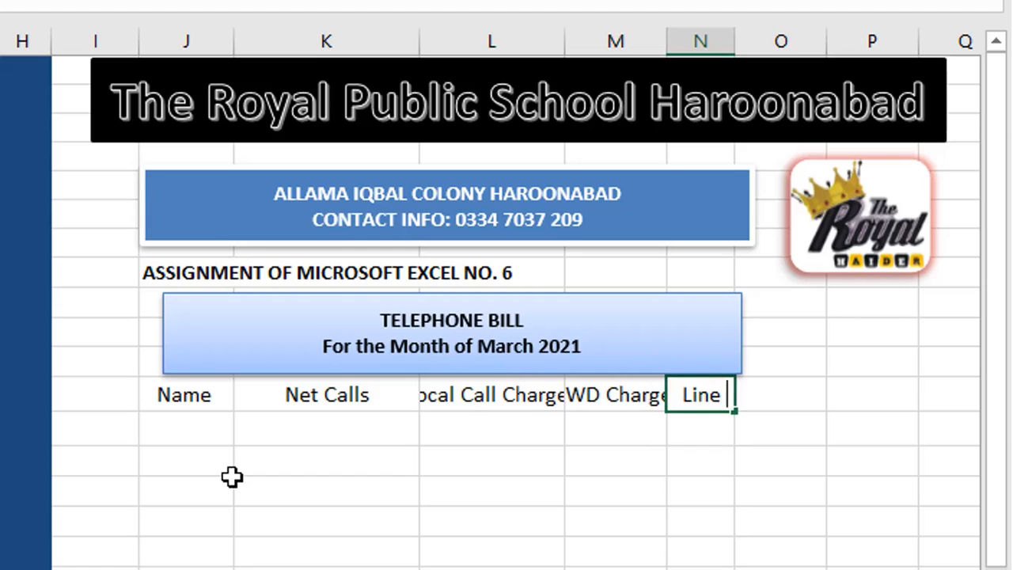
key("Tab")
type("C.E.D")
key("Tab")
type("Net Bil")
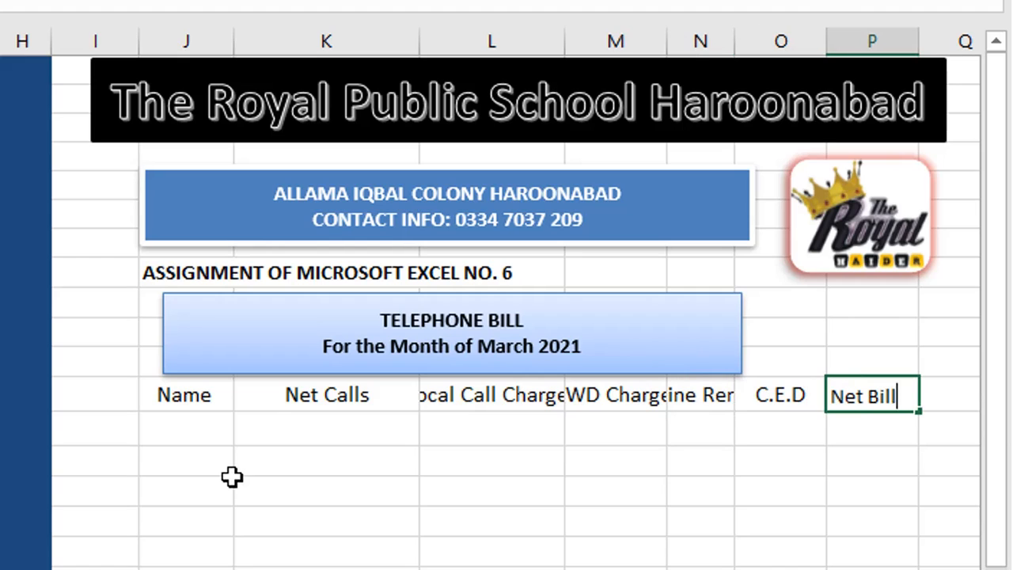
type("l")
key("Return")
- Make the header row J12:P12 bold
left_click(177, 389)
key("ctrl+b")
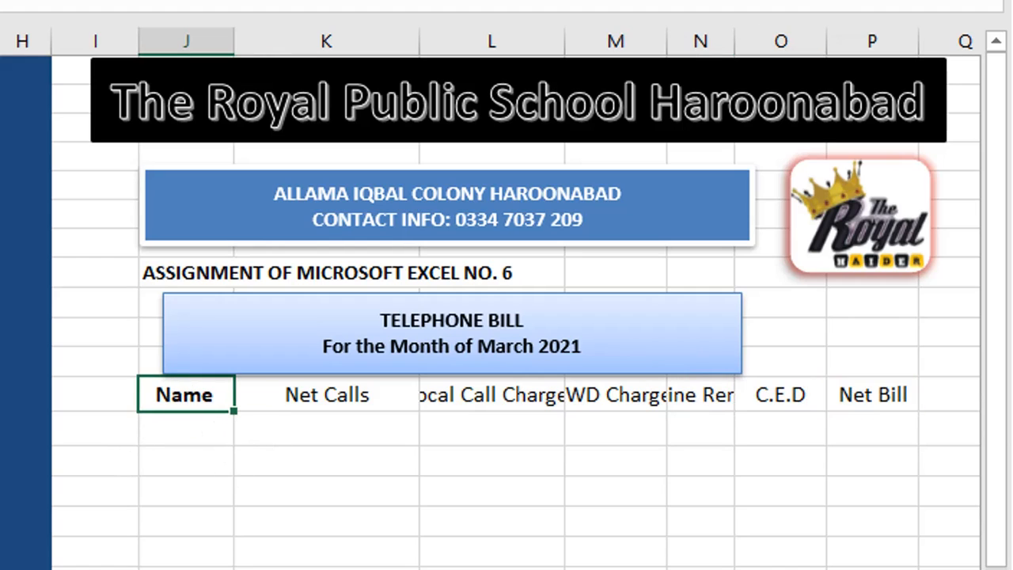
left_click_drag(847, 398, 215, 393)
key("ctrl+b")
- Type Bilal, Fiaz, Asim, Nadeem, Imran and Riaz down J13:J18
left_click(190, 439)
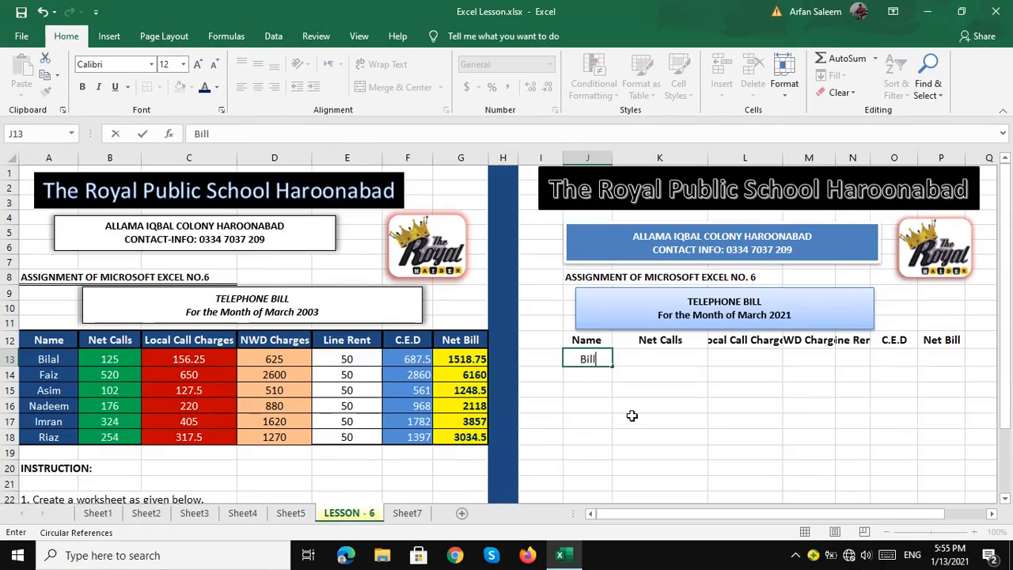
type("Bilal")
key("Return")
type("Fia")
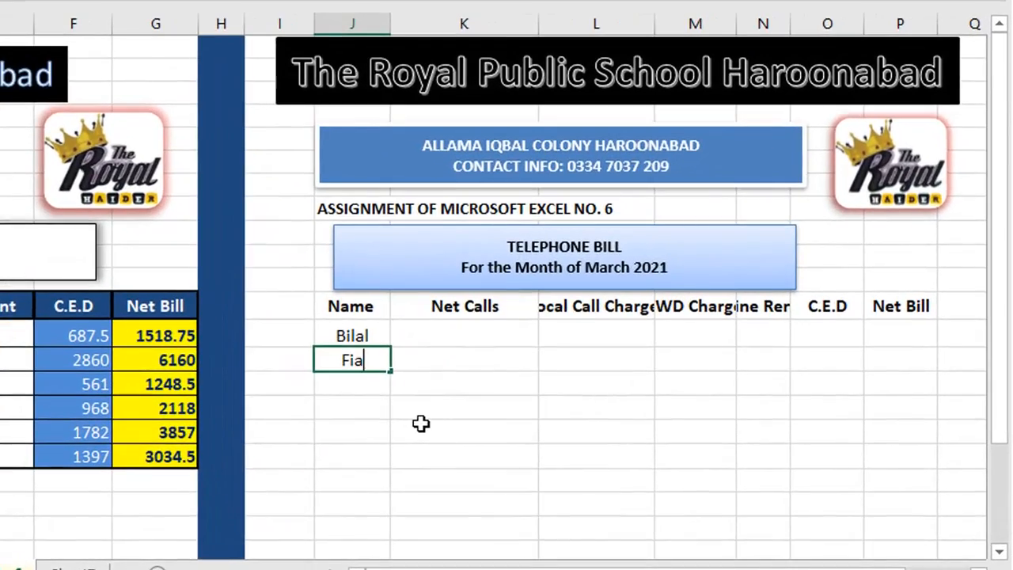
type("z")
key("Return")
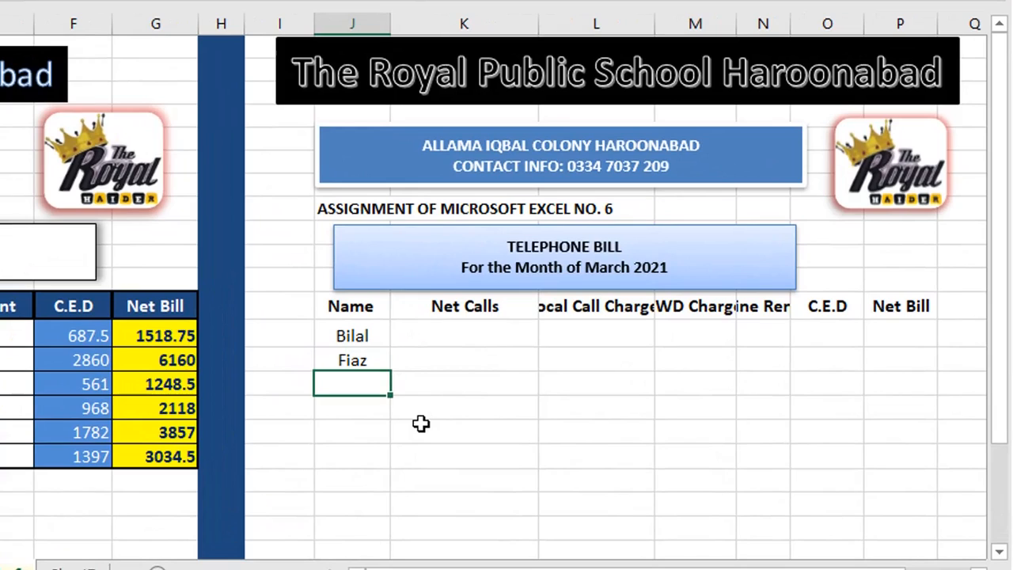
type("Asim")
key("Return")
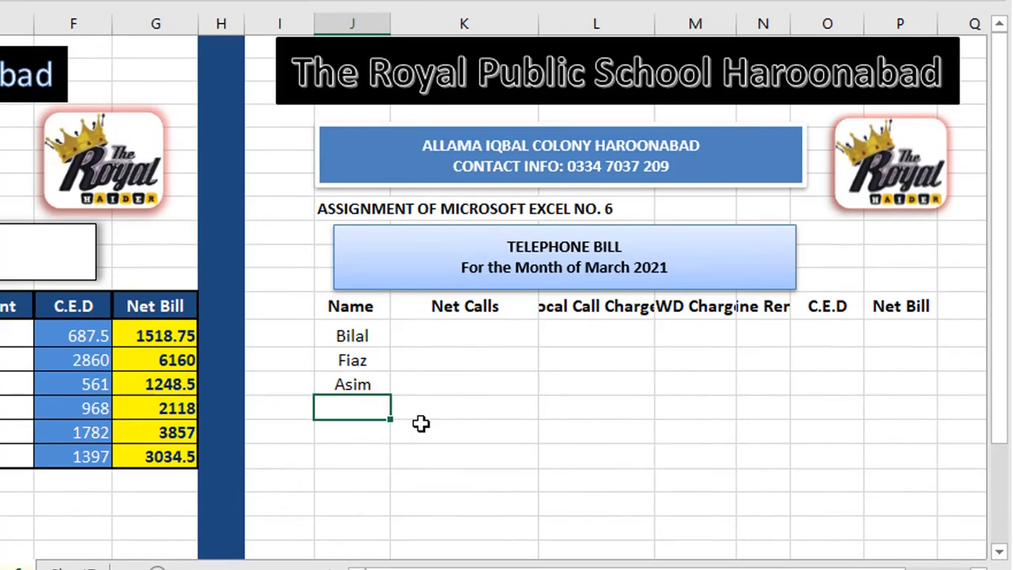
type("Nadeem")
key("Return")
type("Imran")
key("Return")
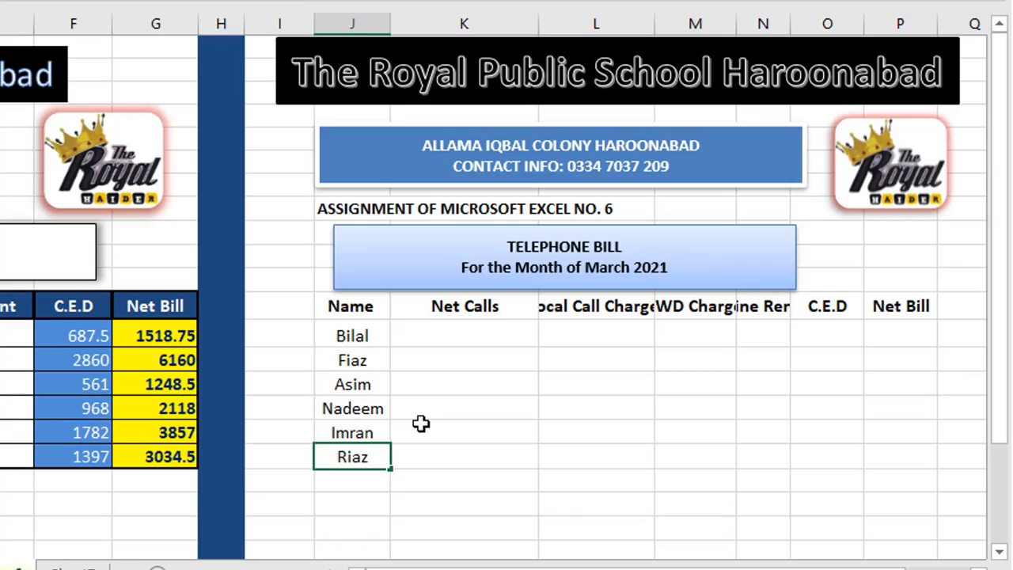
type("Riaz")
key("Tab")
left_click(500, 328)
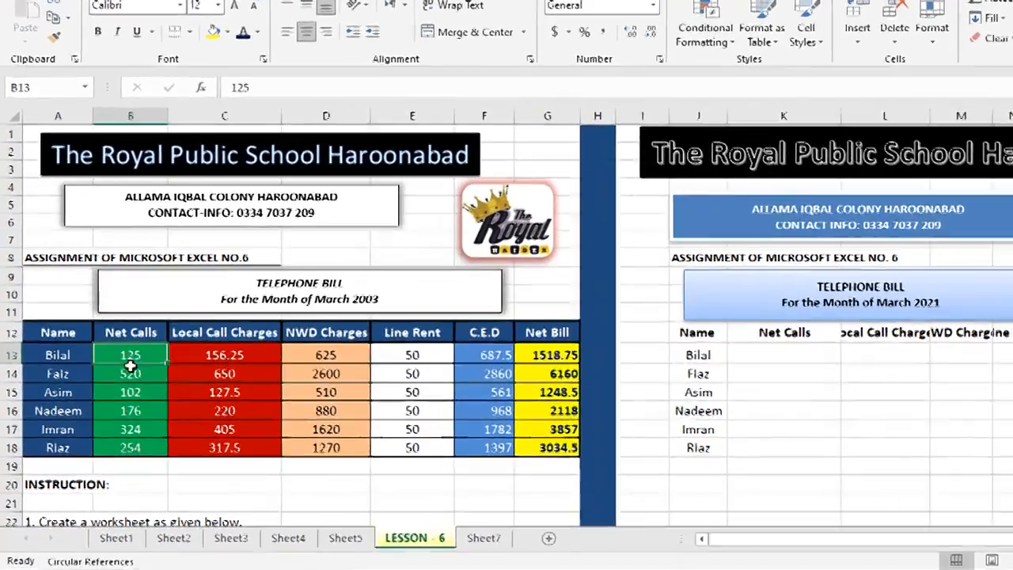
- Check the original Net Calls in B13:B18, then enter 125 and 520 in K13:K14
left_click_drag(110, 372, 111, 447)
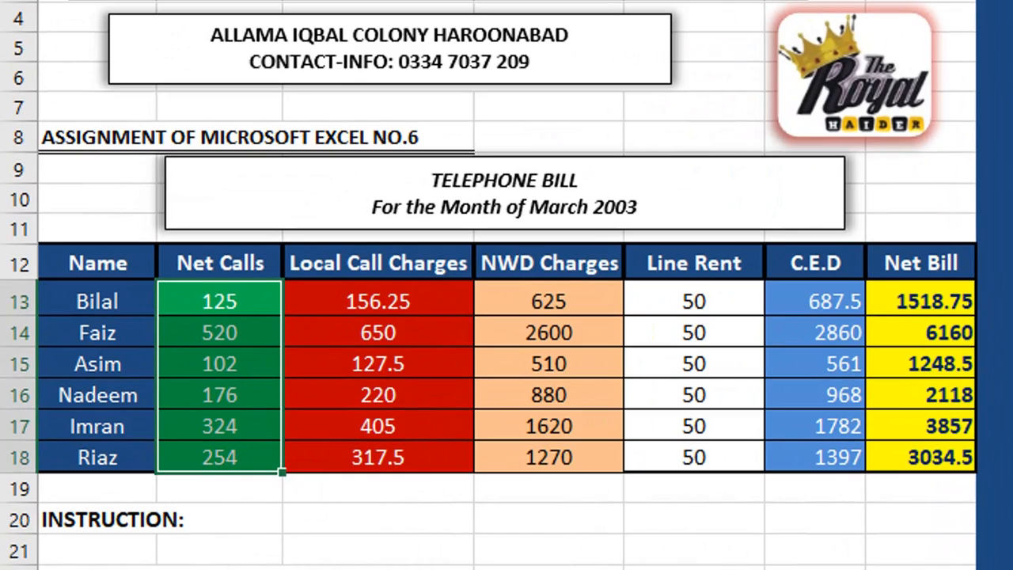
left_click(1012, 301)
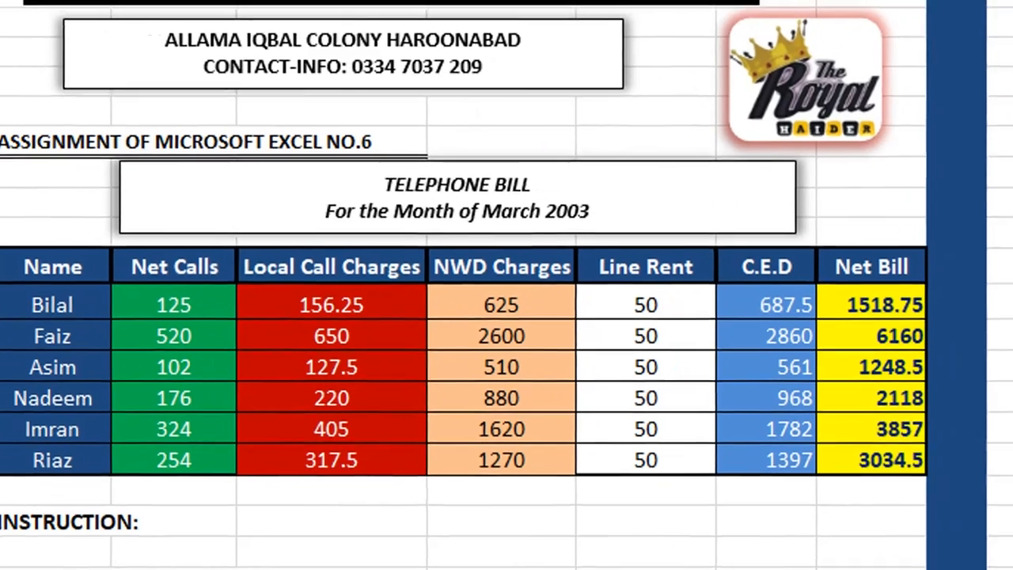
type("125")
key("Return")
type("520")
key("Return")
- Enter 102, 176, 324 and 254 in K15:K18, correcting the typos
type("1102")
key("Return")
left_click(306, 430)
type("102")
key("Return")
type("176")
key("Return")
type("324")
key("Return")
type("2544")
key("BackSpace")
key("Return")
- AutoFit column K to Net Calls and column L to the Local Call Charges heading
left_click(493, 367)
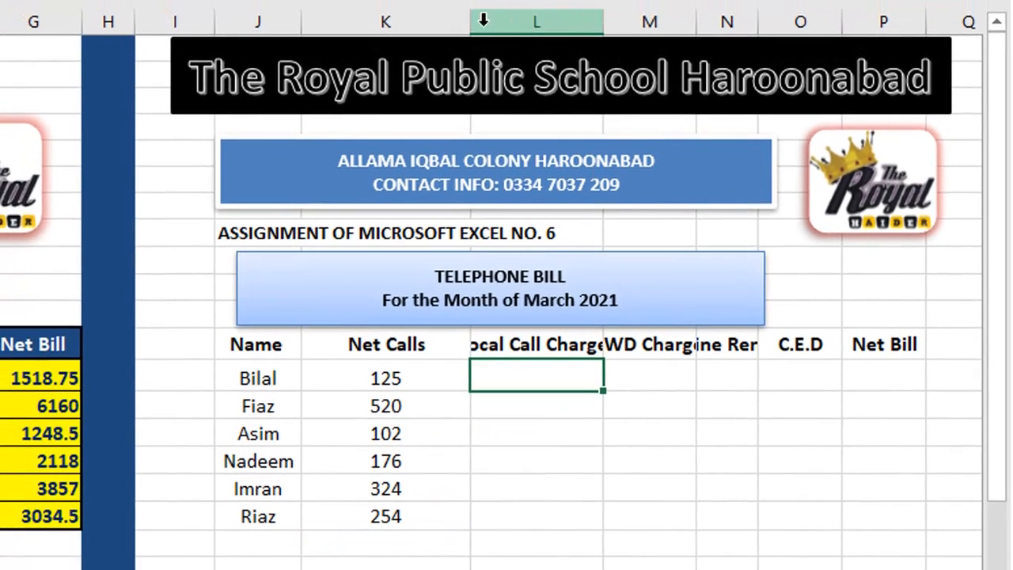
double_click(470, 20)
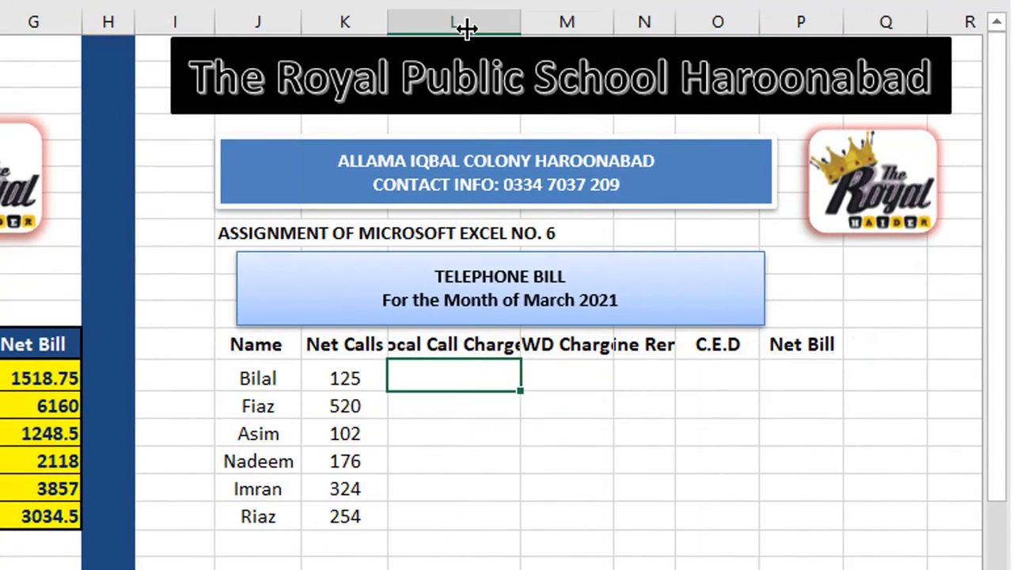
double_click(521, 14)
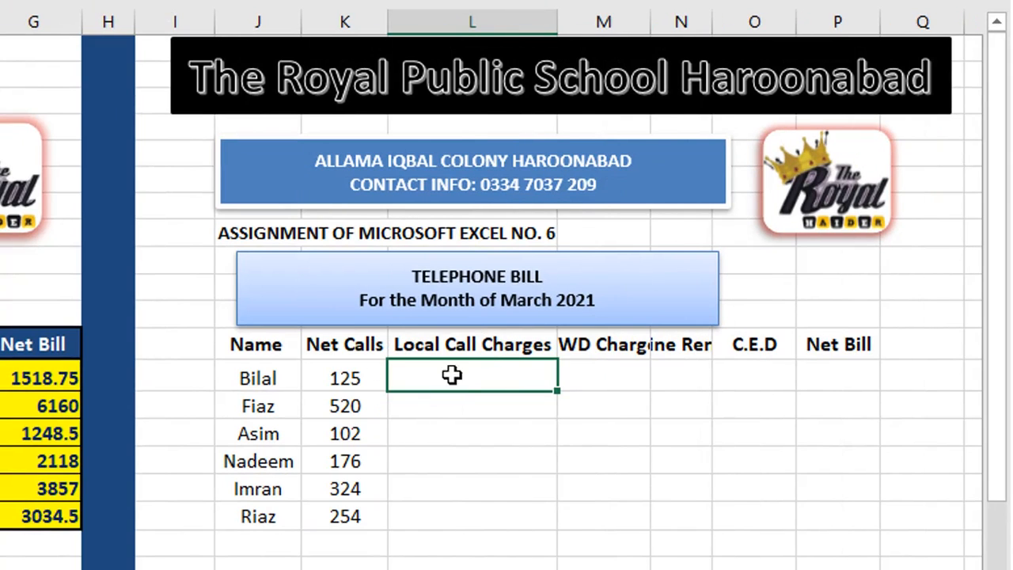
left_click(344, 210)
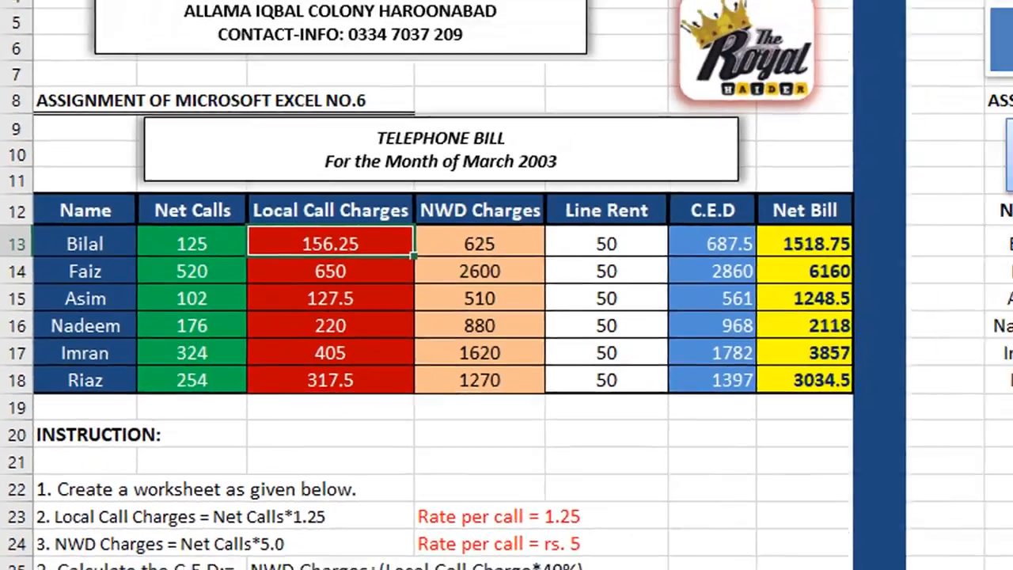
left_click(796, 329)
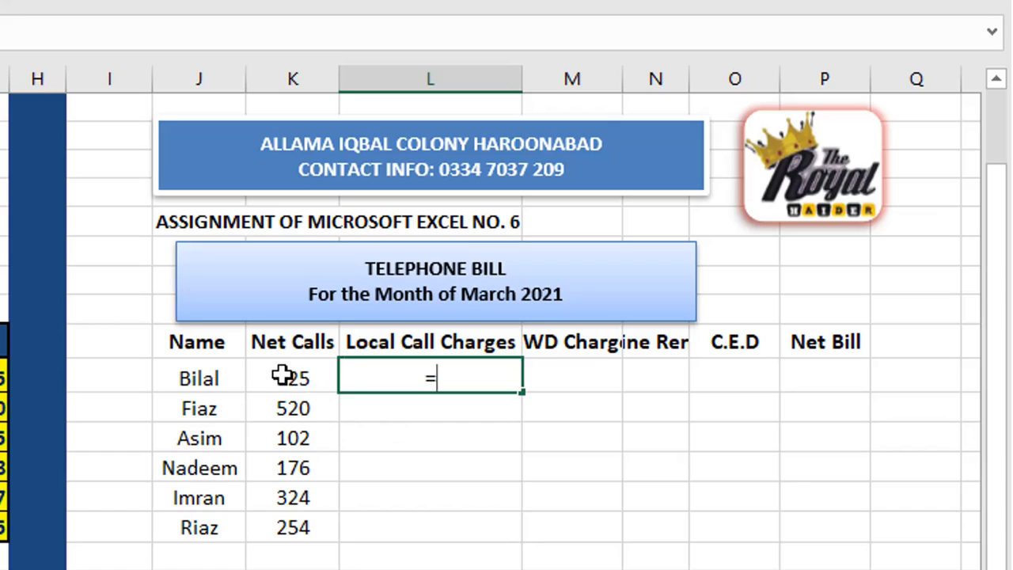
- Enter =K13*1.25 in L13 and fill it down to L18, giving 156.25 to 317.5
left_click(282, 377)
type("*")
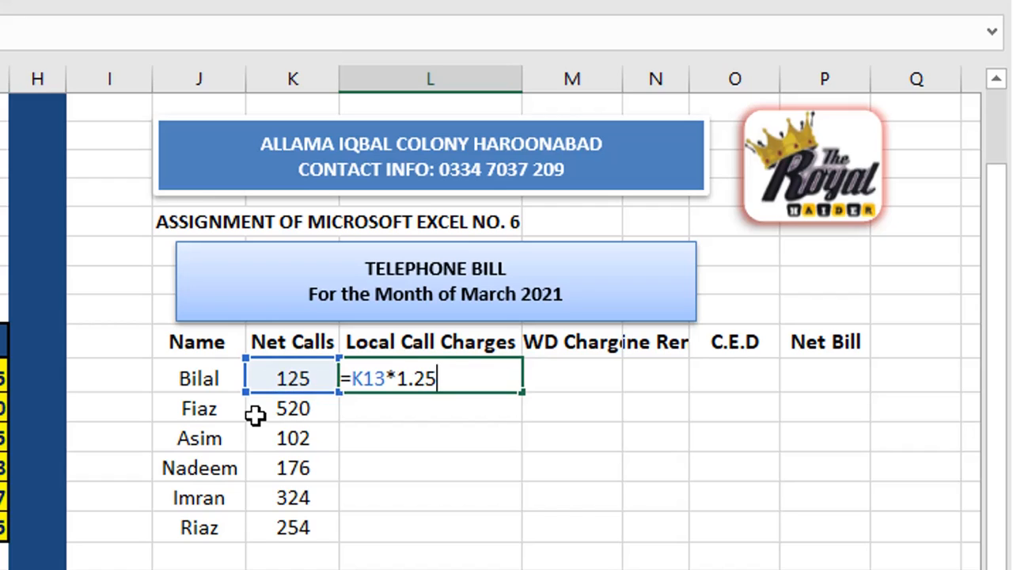
key("Return")
left_click(478, 380)
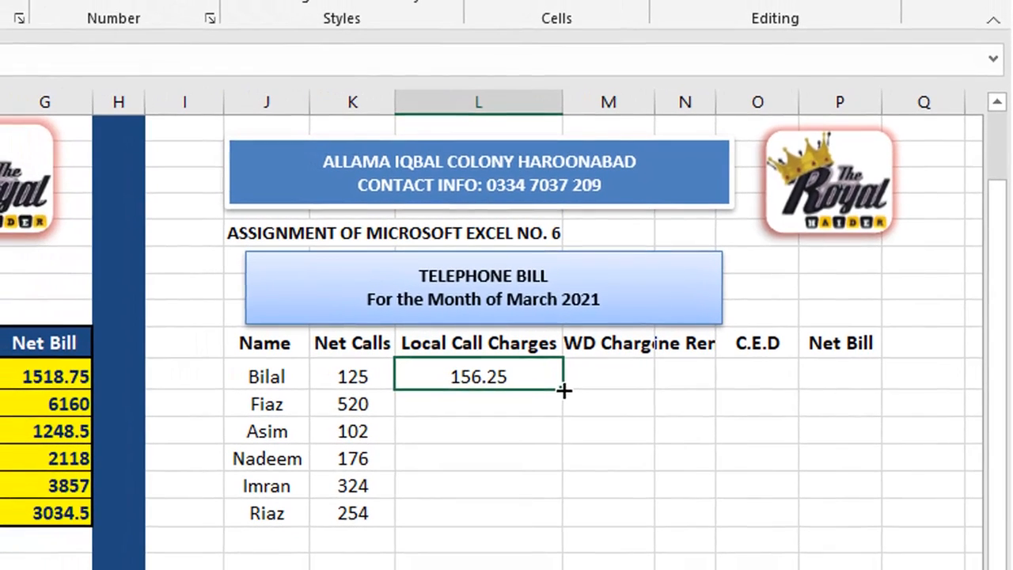
left_click_drag(524, 392, 601, 514)
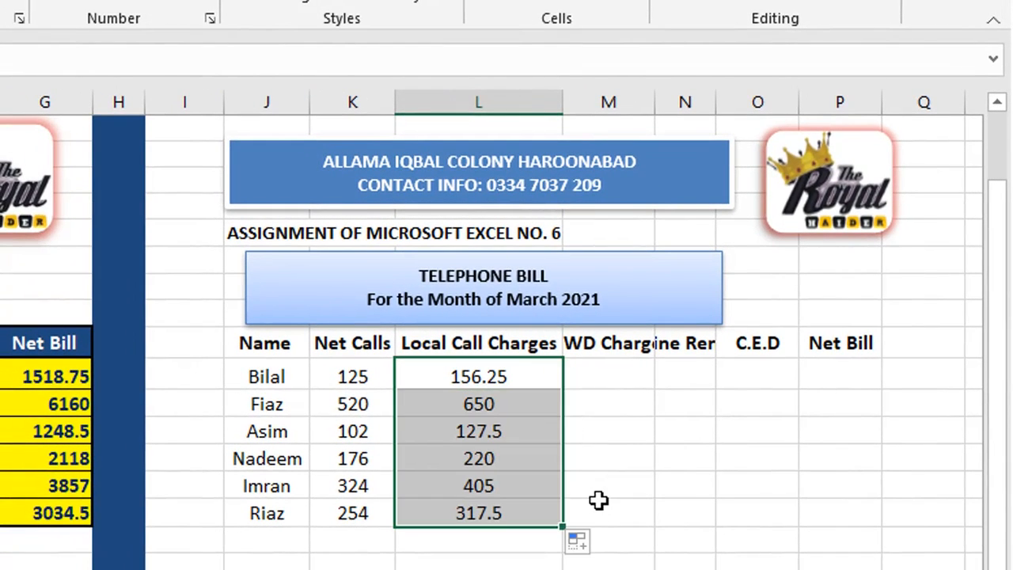
- AutoFit columns M through P to the NWD Charges, Line Rent, C.E.D and Net Bill headings
left_click(625, 378)
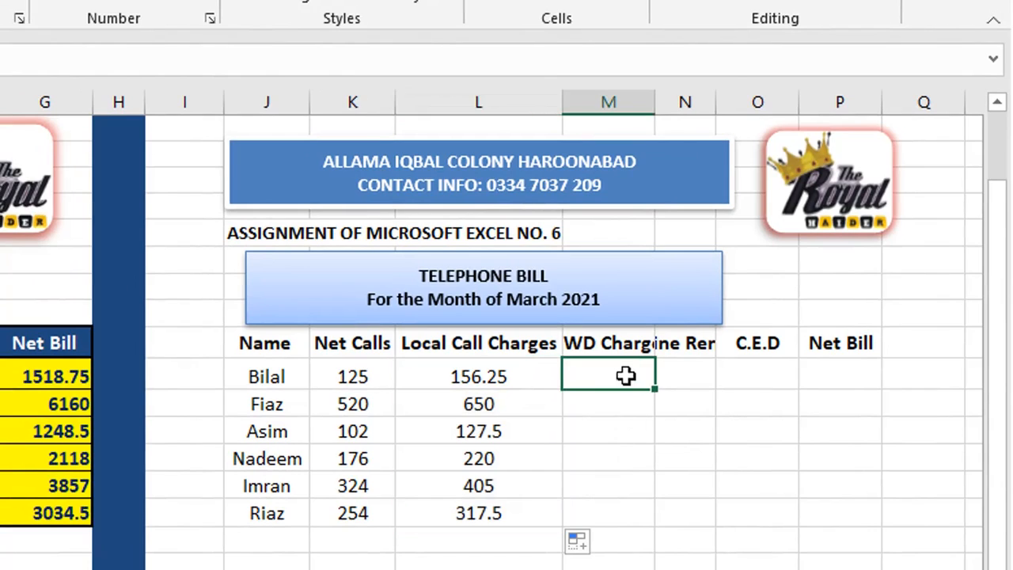
double_click(654, 101)
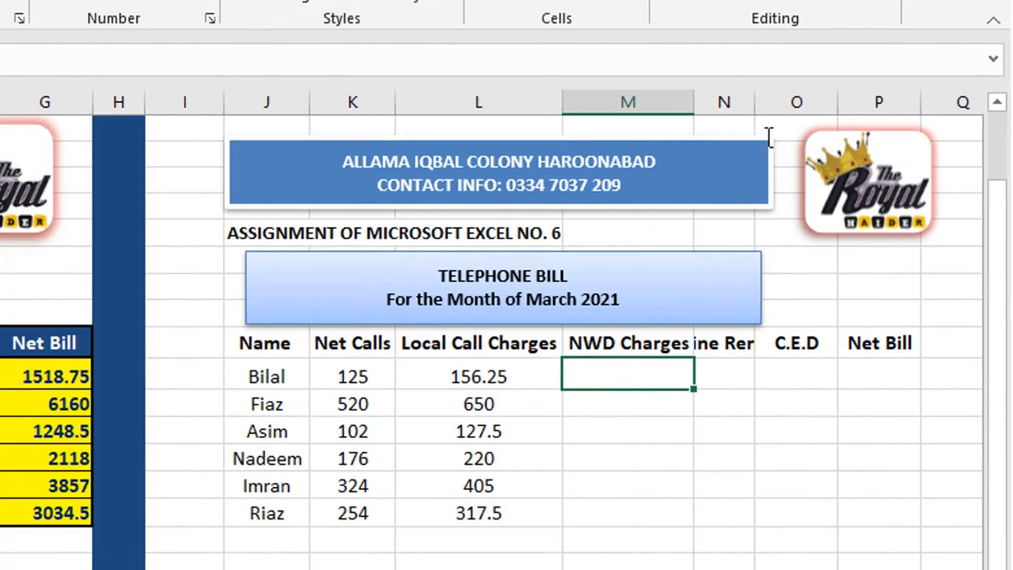
double_click(754, 103)
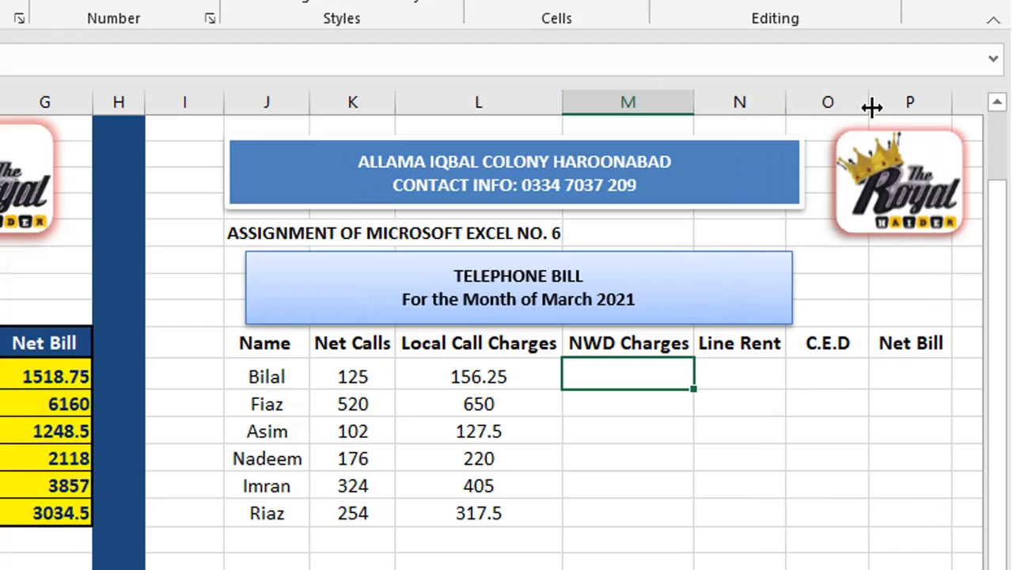
double_click(870, 102)
double_click(915, 108)
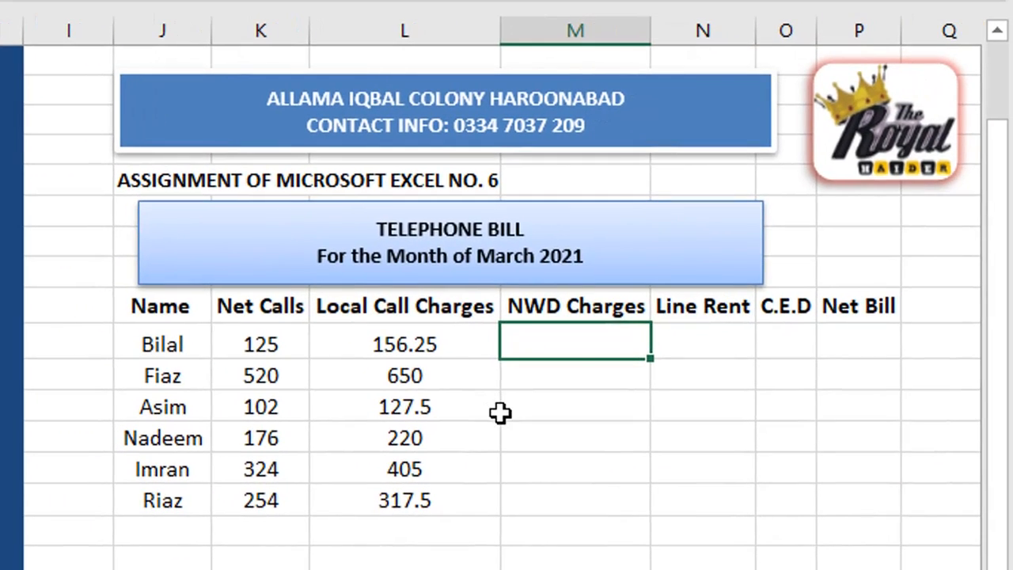
- Enter =K13*5 in M13 and fill it down to M18, giving 625 through 1270
left_click(274, 348)
type("*")
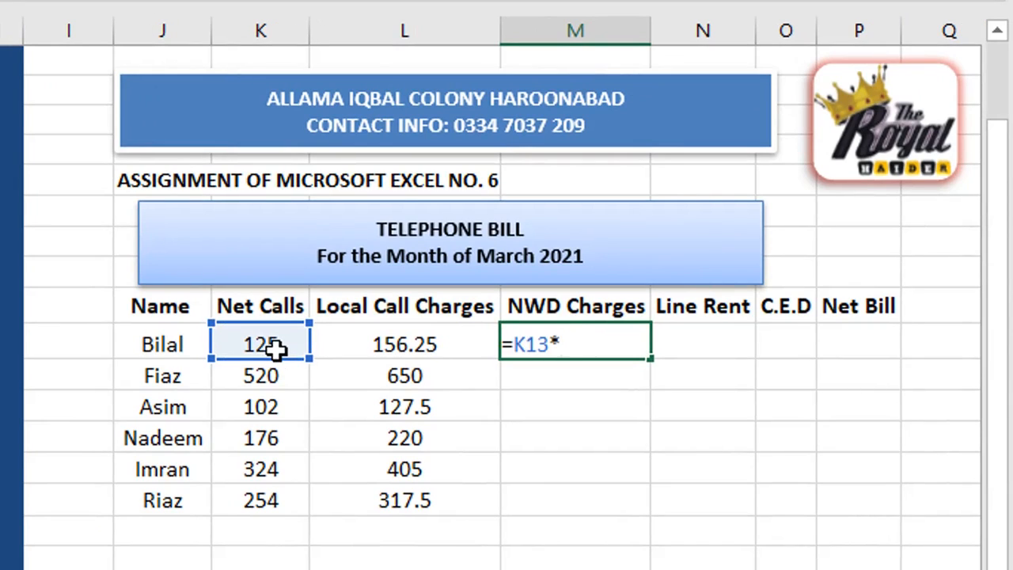
key("Return")
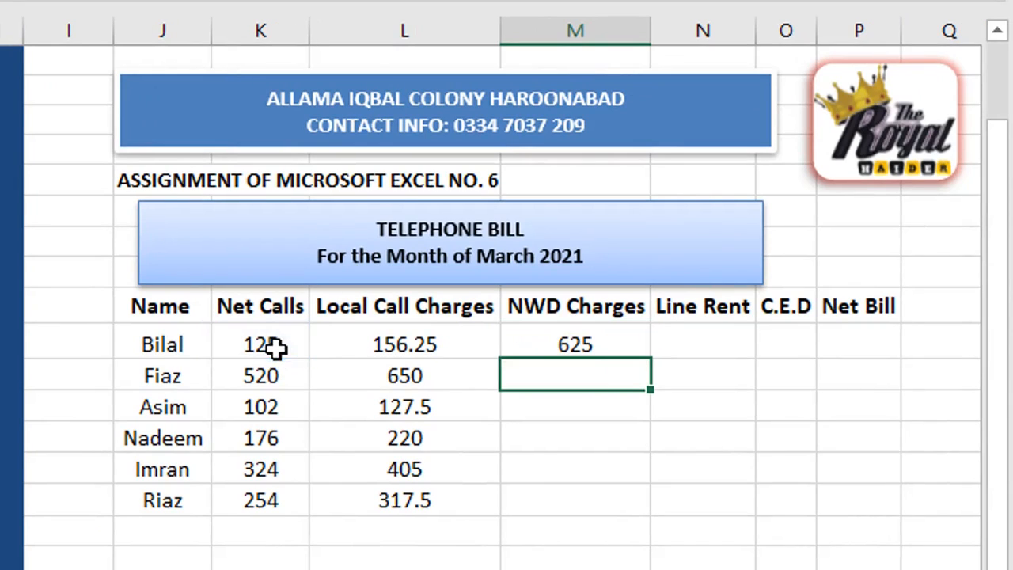
left_click(603, 346)
left_click_drag(649, 359, 650, 516)
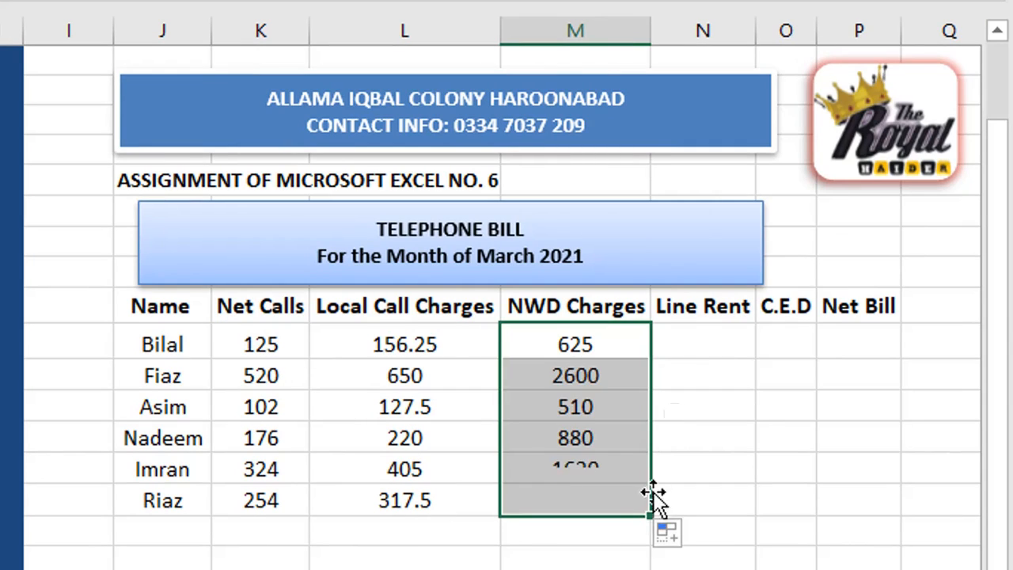
left_click(701, 344)
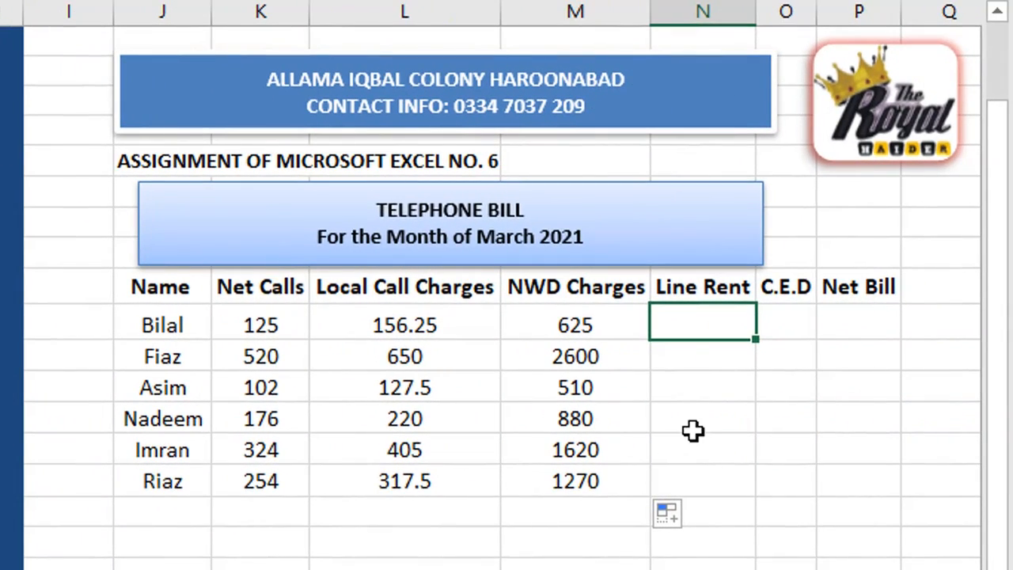
- Enter a Line Rent of 50 in N13, fill it down to N18, and centre it
type("5")
key("Return")
left_click(742, 332)
left_click_drag(759, 341, 753, 491)
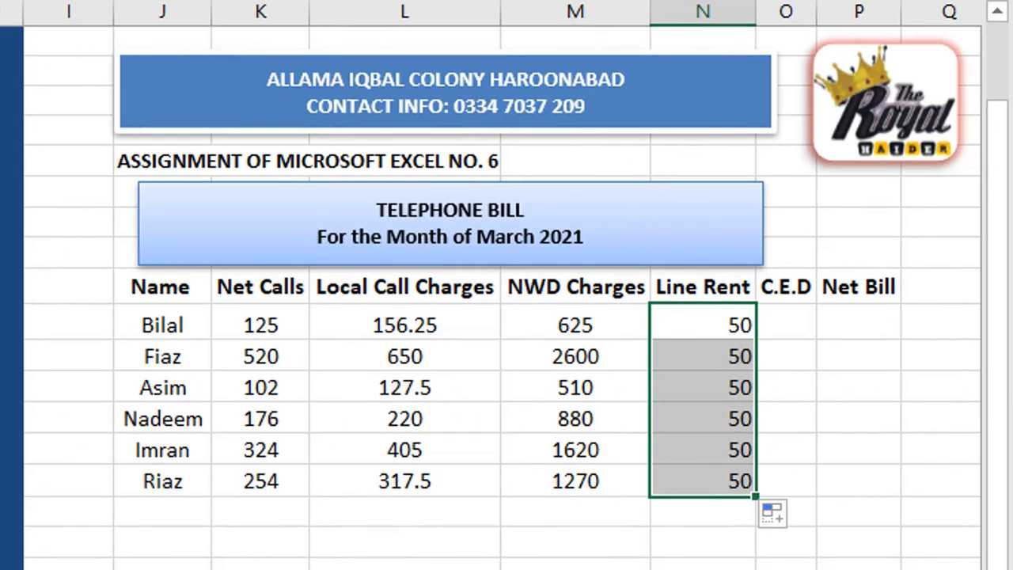
key("ctrl+e")
left_click(786, 321)
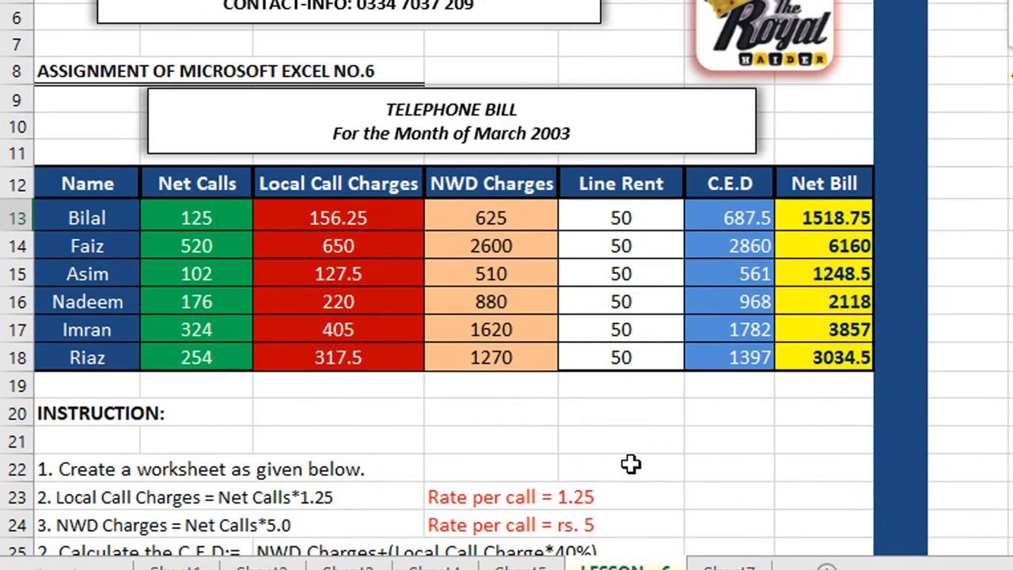
- Enter =M13+L13*40% in O13 and fill it down to O18, giving 688 to 1397
scroll(618, 467, "down", 1)
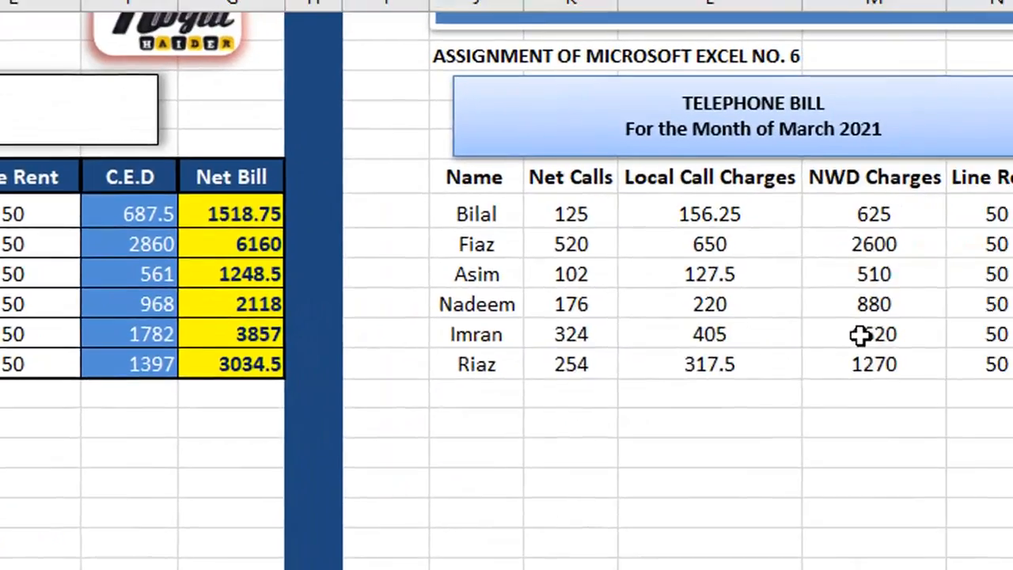
type("=")
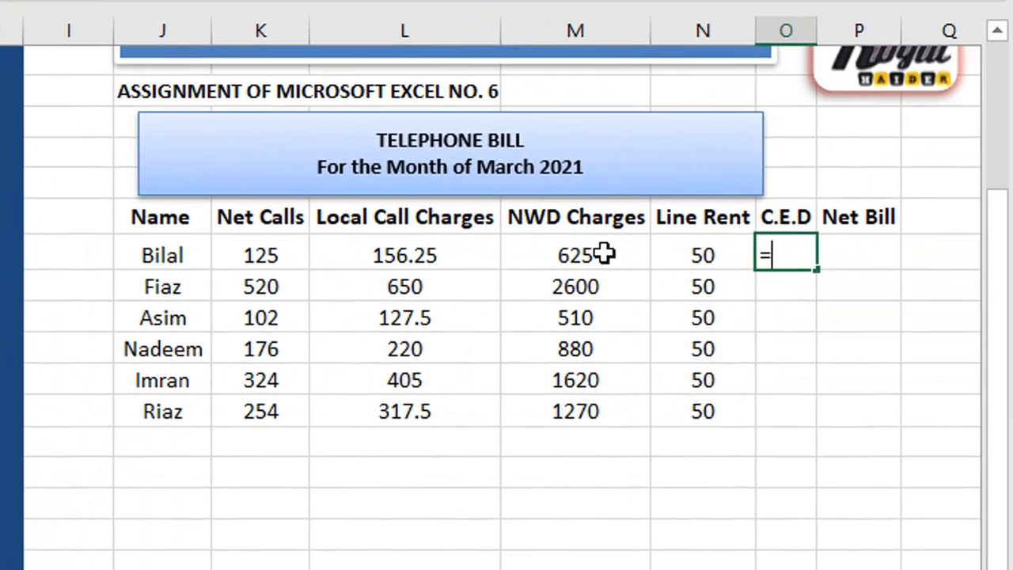
left_click(580, 261)
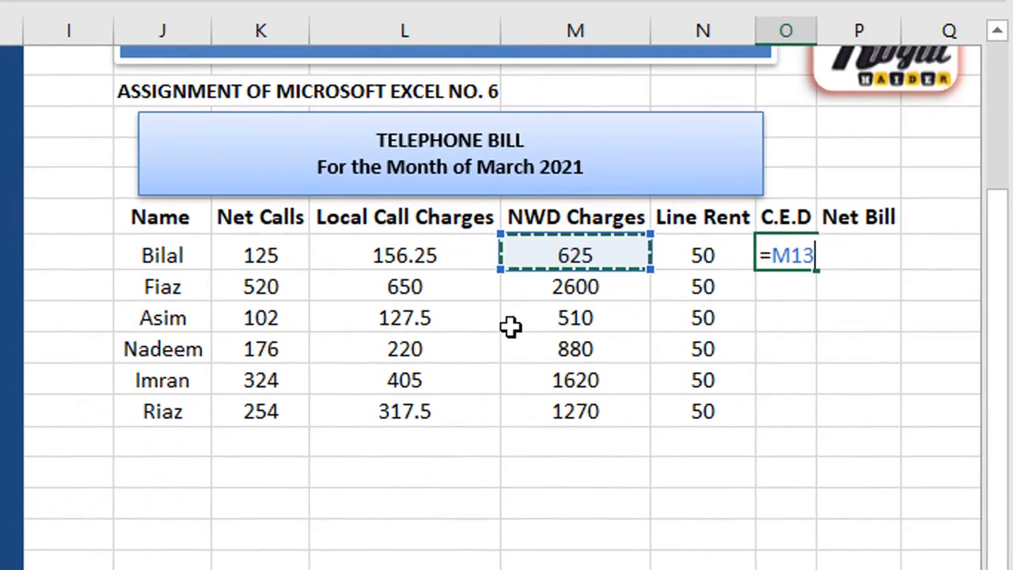
type("+")
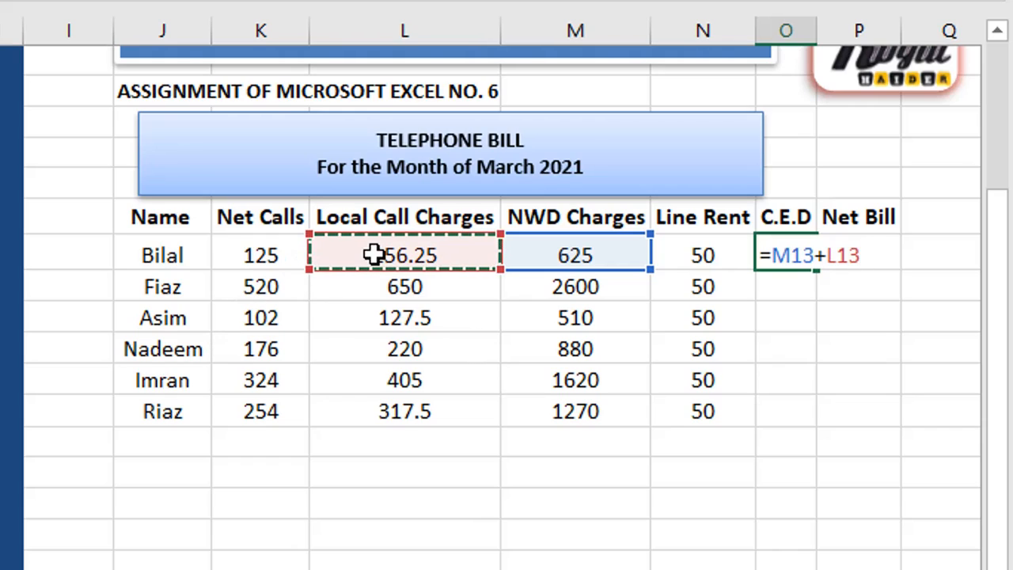
type("*")
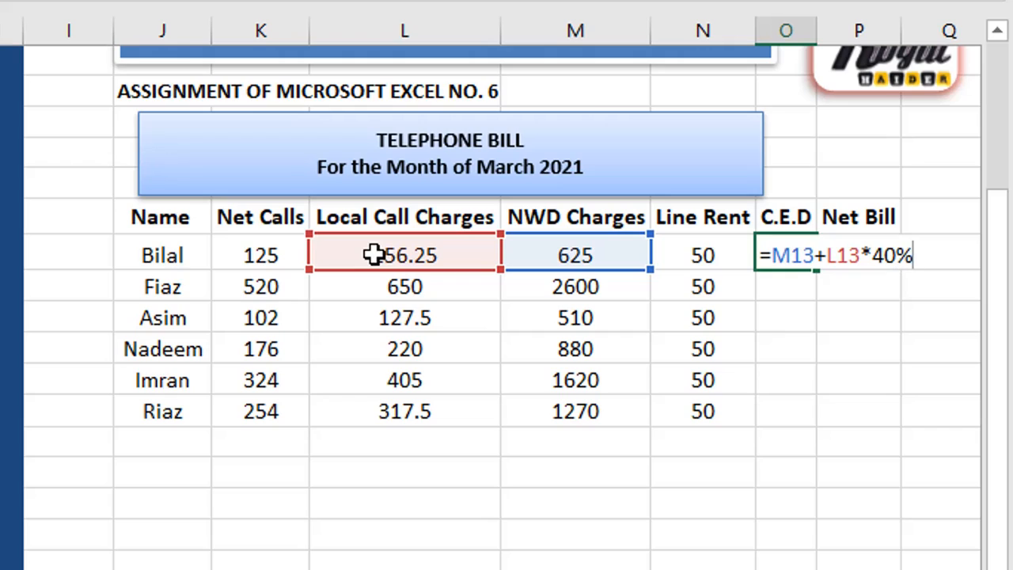
type("40%")
key("Return")
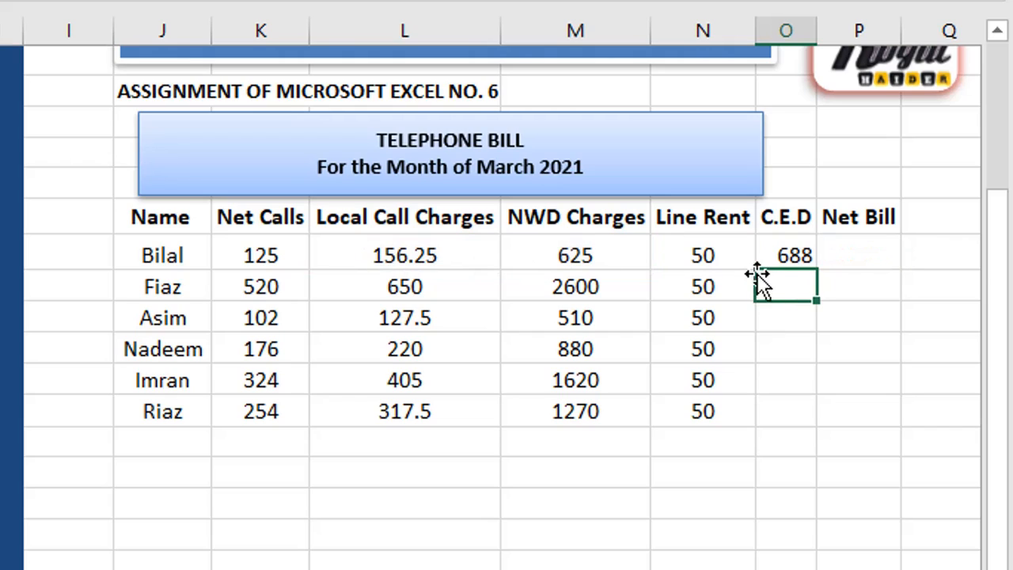
left_click(799, 255)
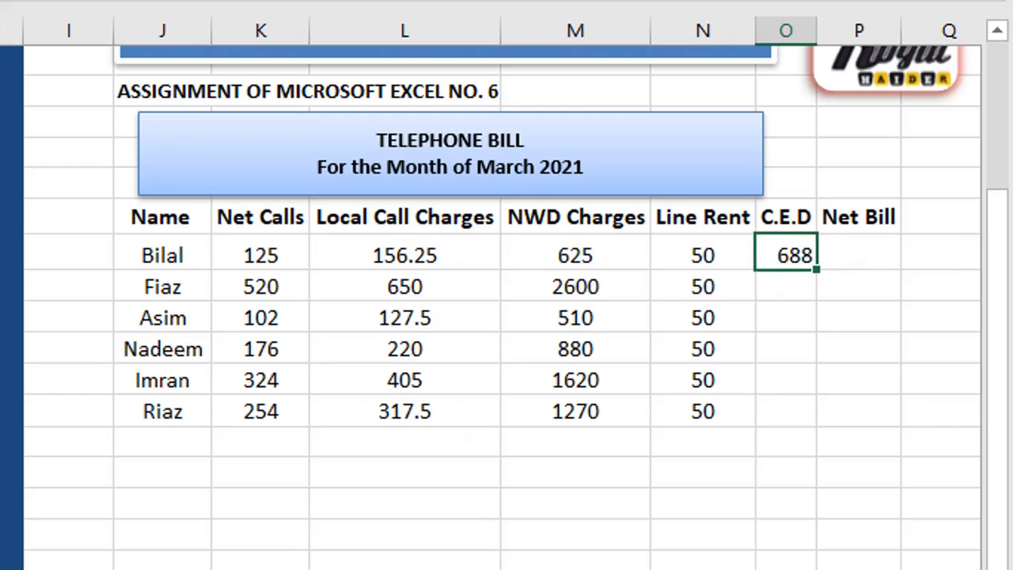
left_click(11, 349)
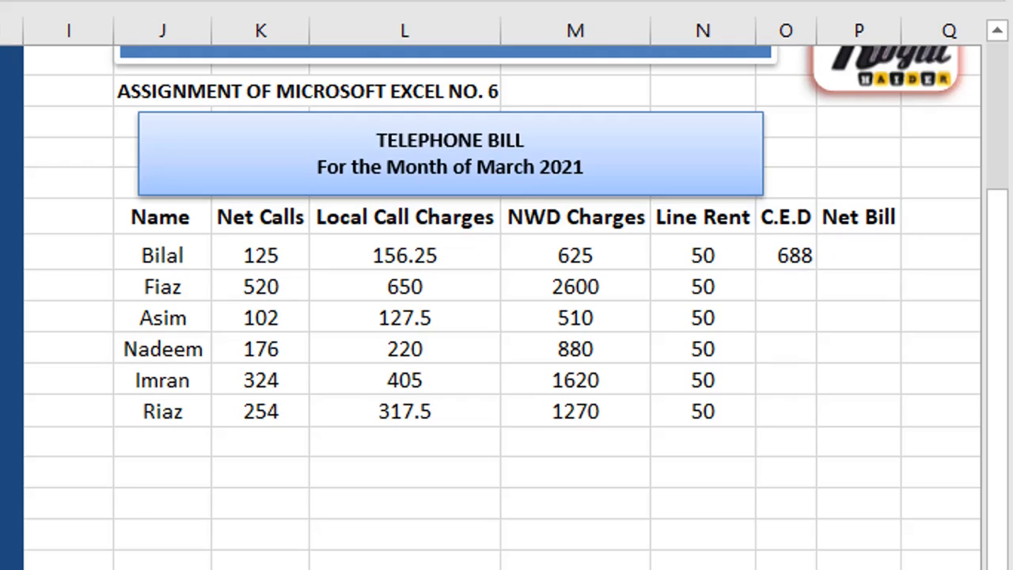
left_click(790, 256)
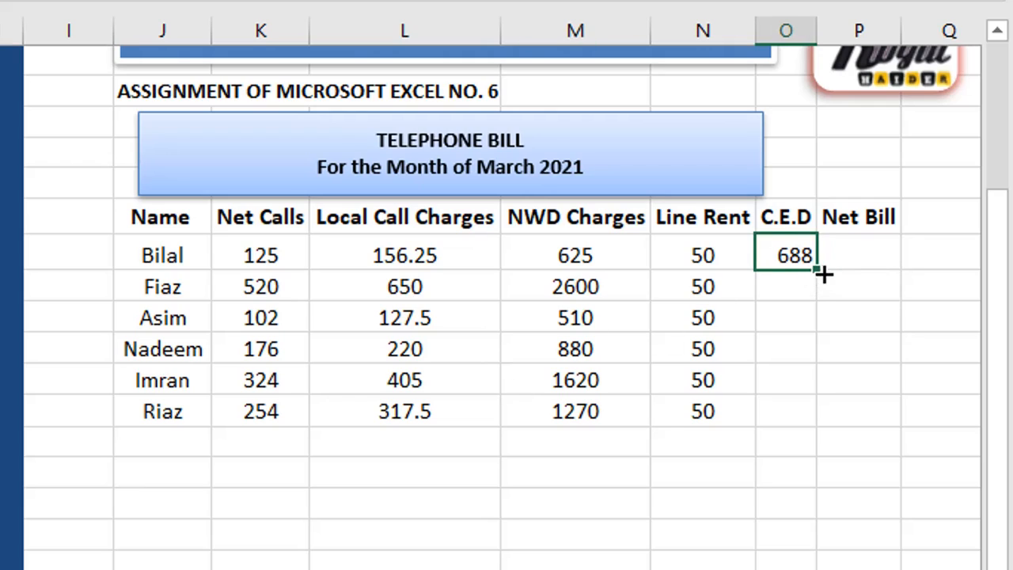
left_click_drag(817, 270, 799, 424)
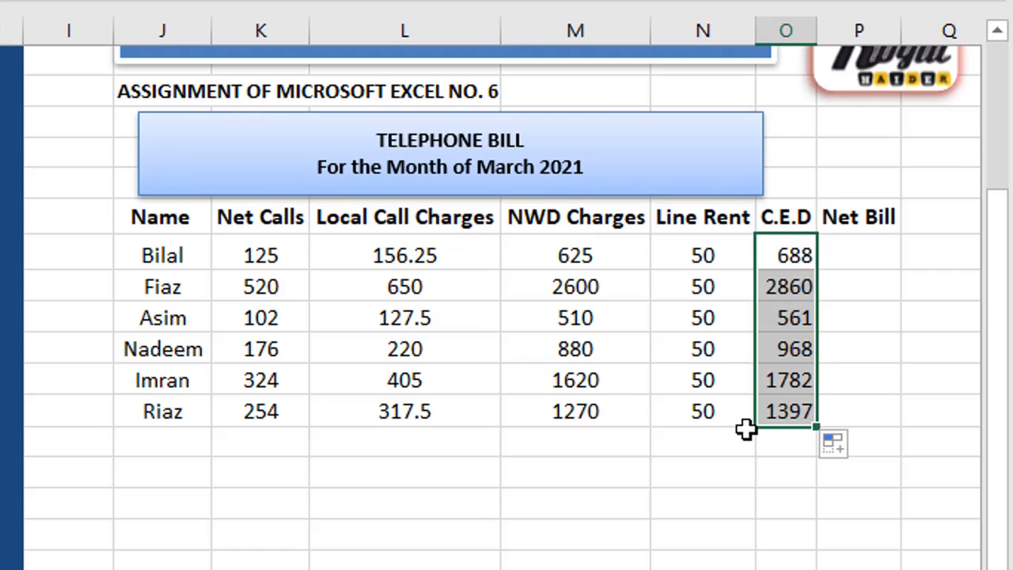
- Enter =SUM(L13:O13) in P13 and fill it down to P18, giving 1518.75 to 3034.5
left_click(855, 255)
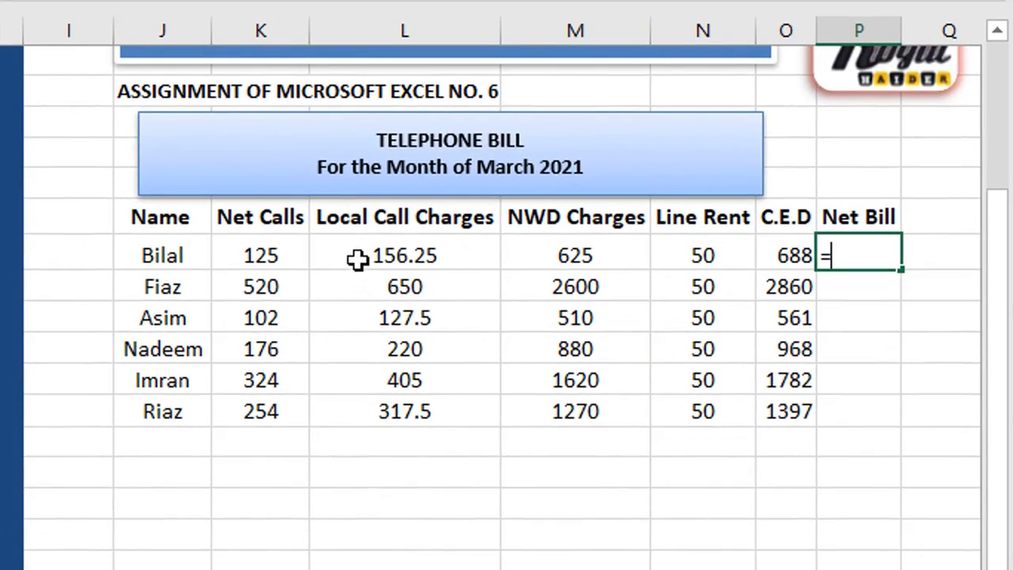
type("sum")
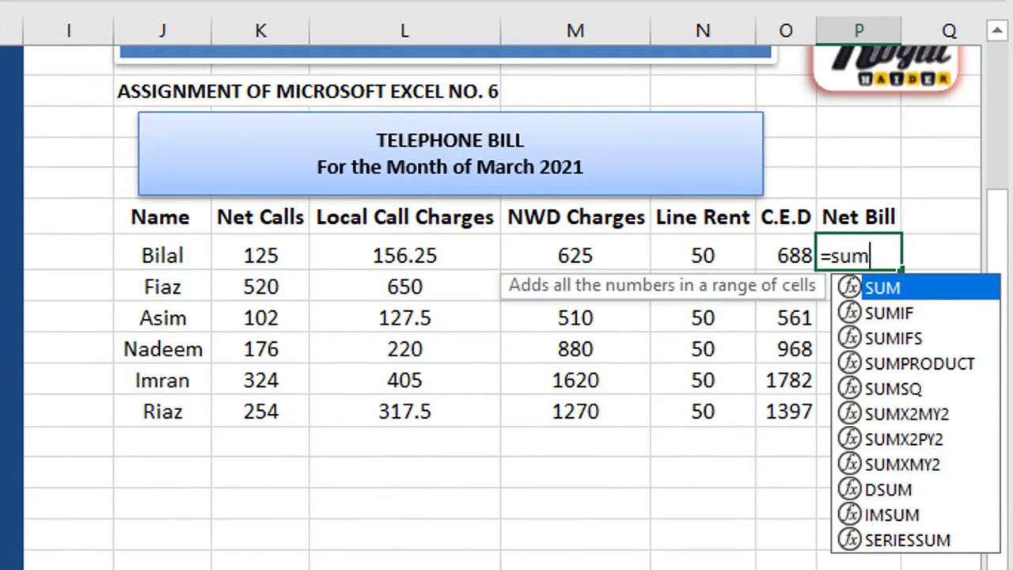
type("(")
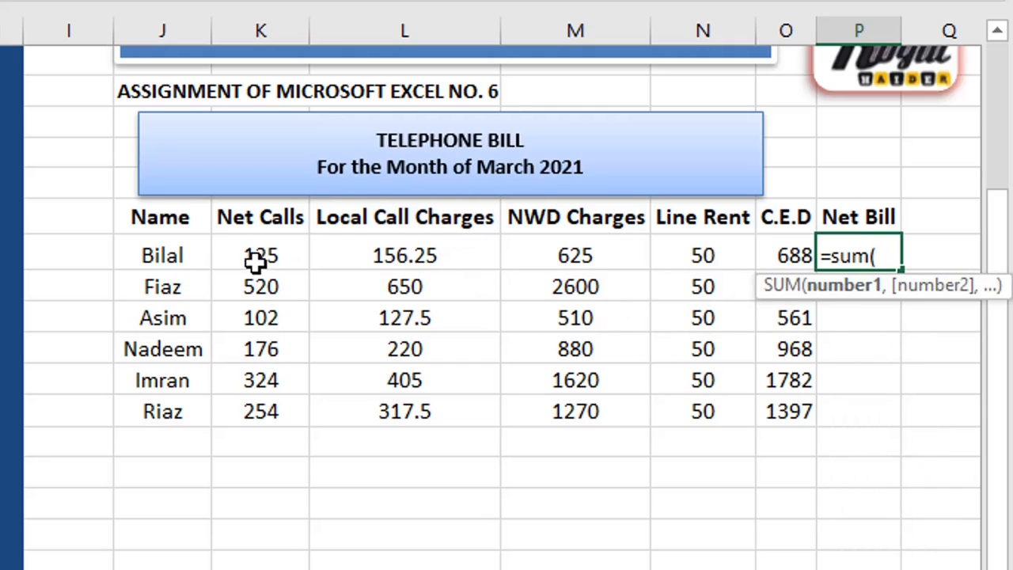
left_click(354, 258)
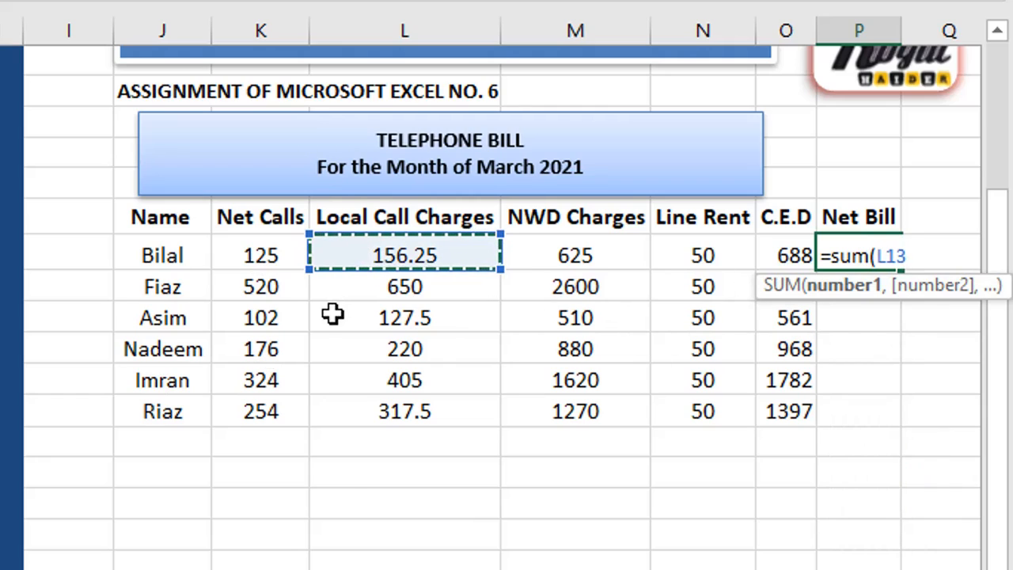
type(":")
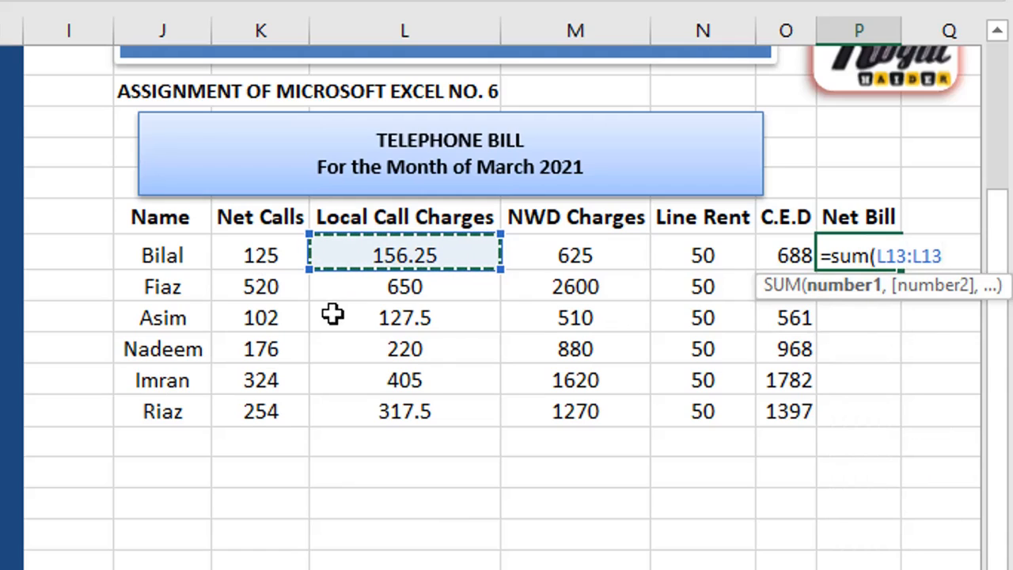
left_click(782, 254)
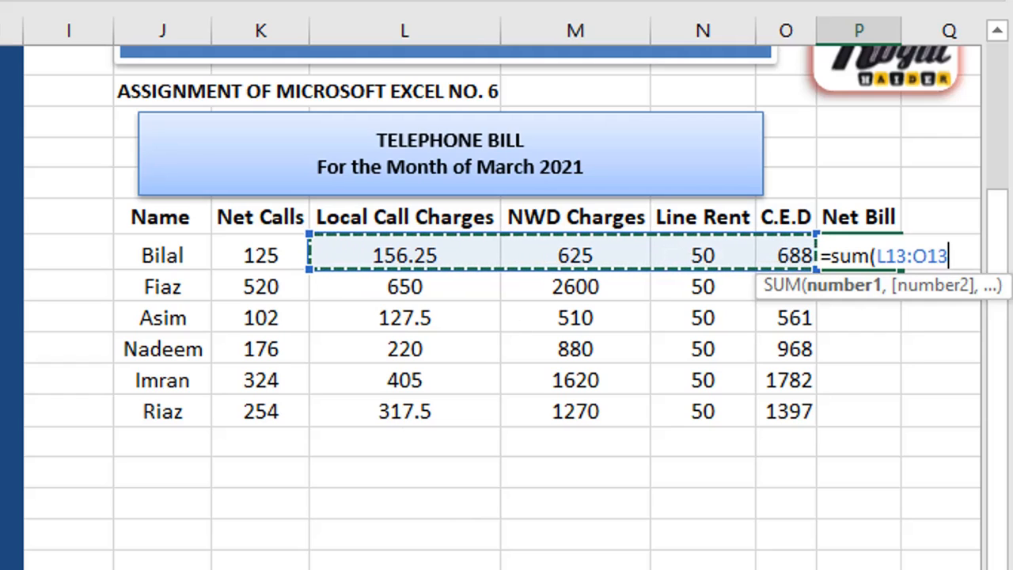
type(")")
key("Return")
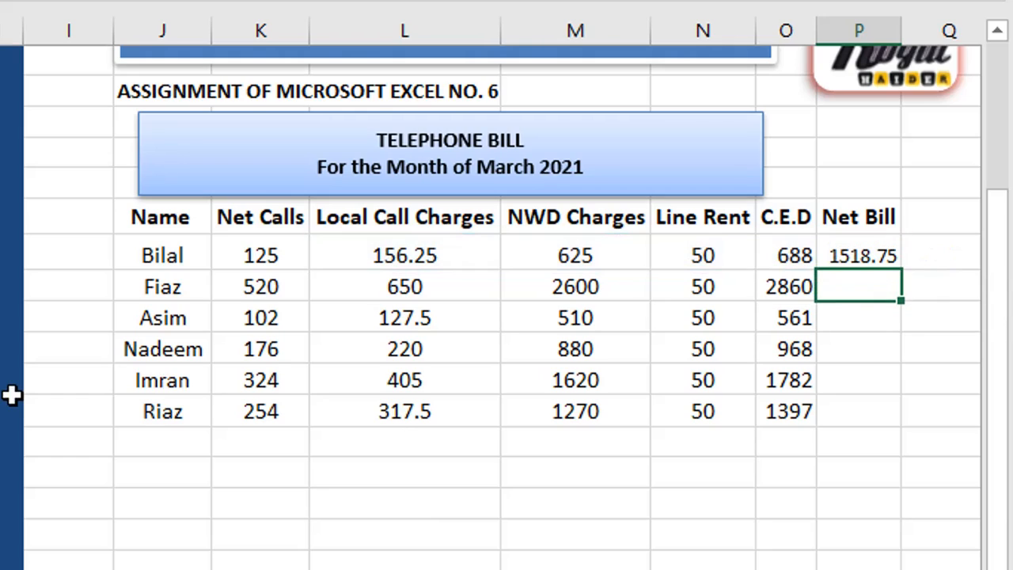
left_click(839, 255)
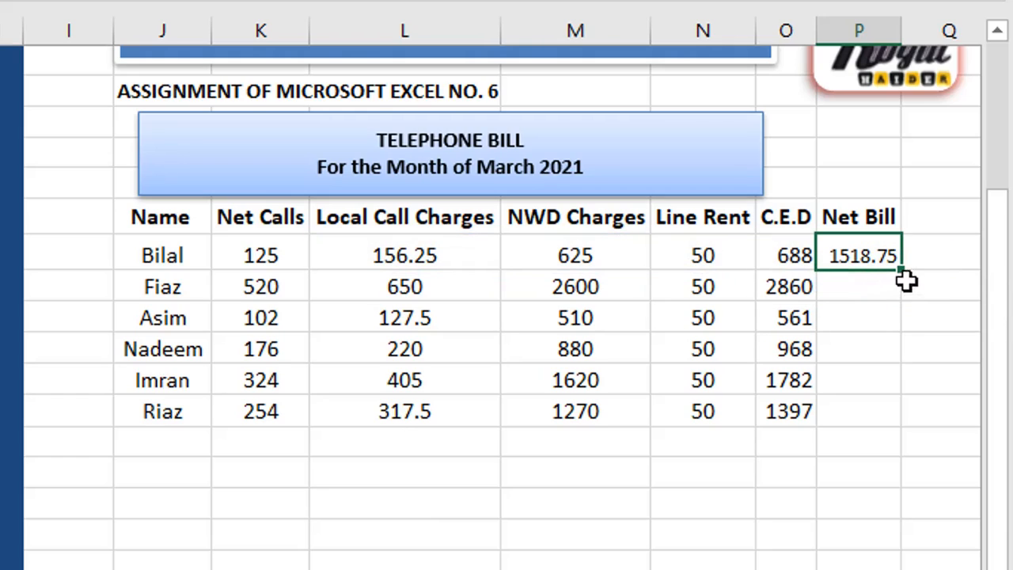
left_click_drag(901, 272, 901, 423)
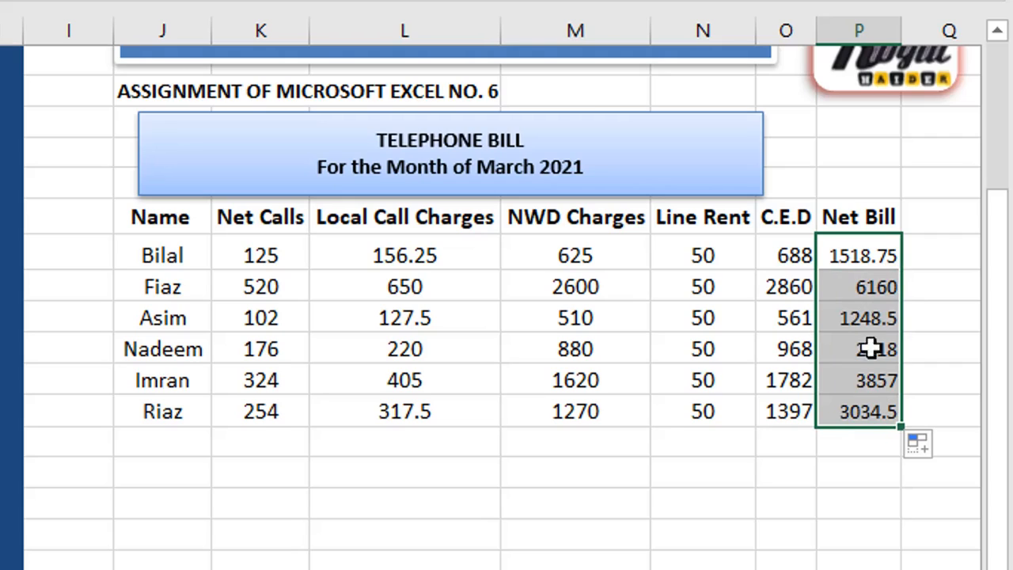
left_click(749, 461)
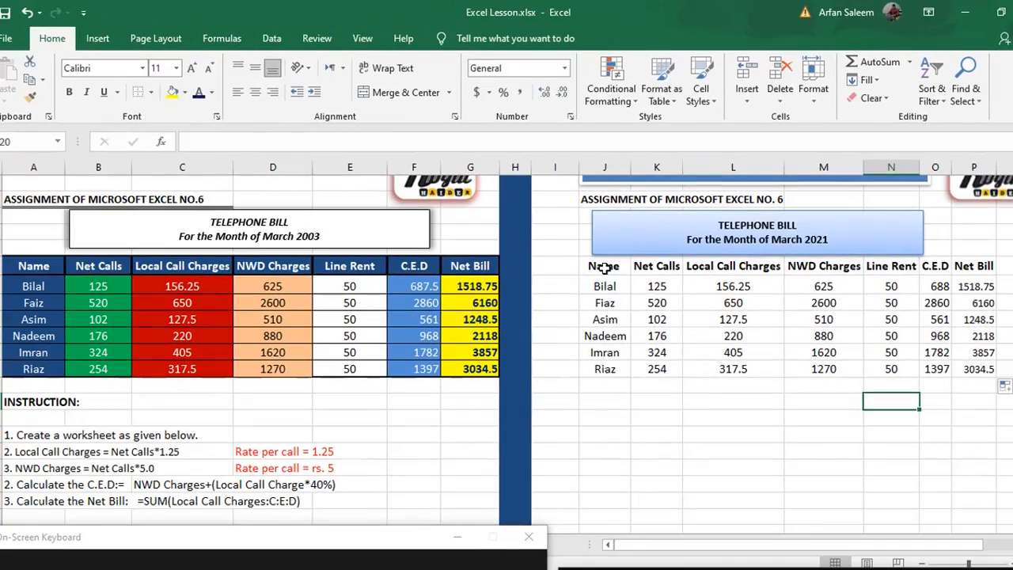
- Give the header row J12:P12 a dark blue fill and white font
left_click_drag(556, 261, 974, 266)
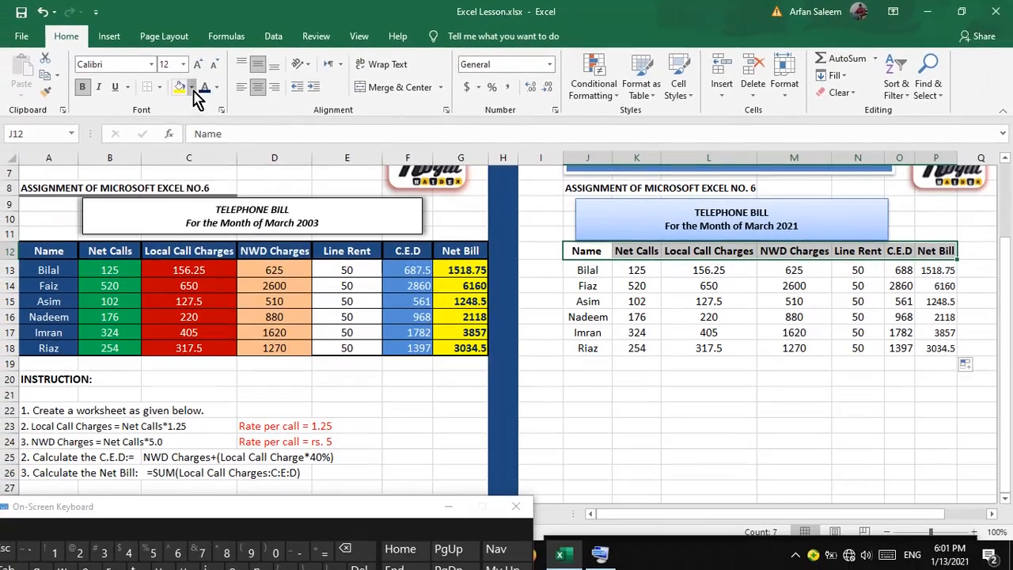
left_click(185, 92)
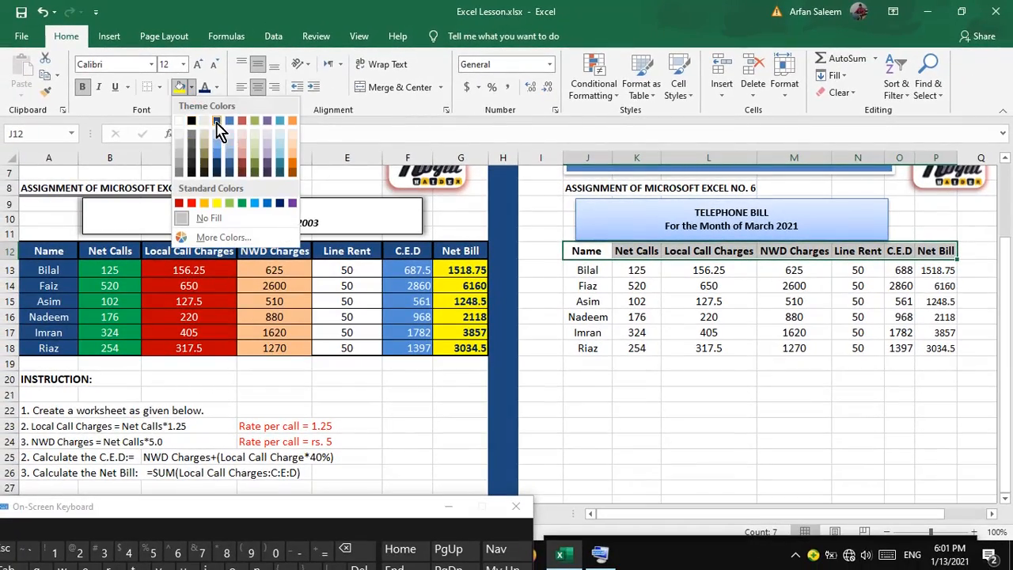
left_click(217, 145)
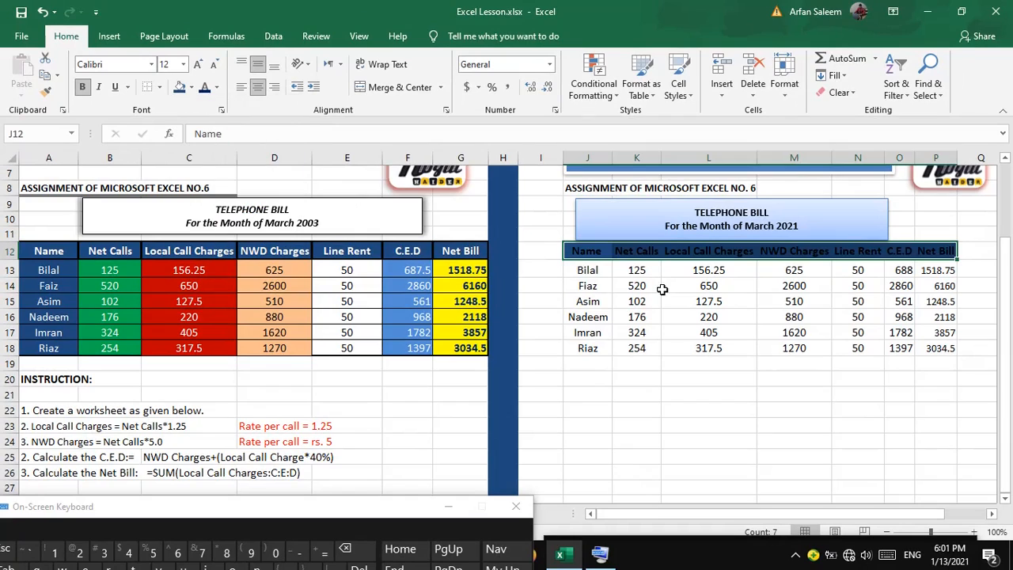
left_click(218, 88)
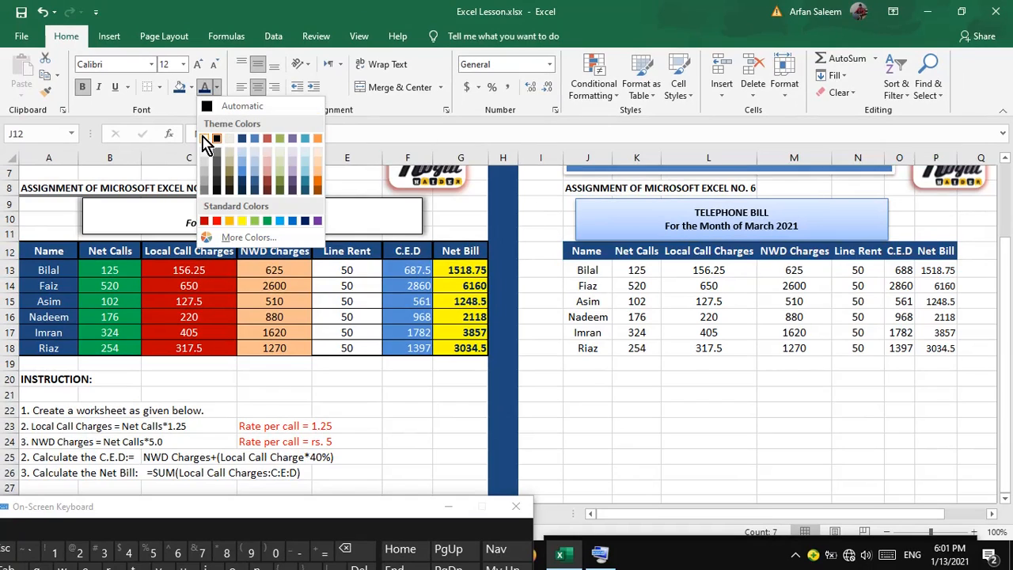
left_click(204, 139)
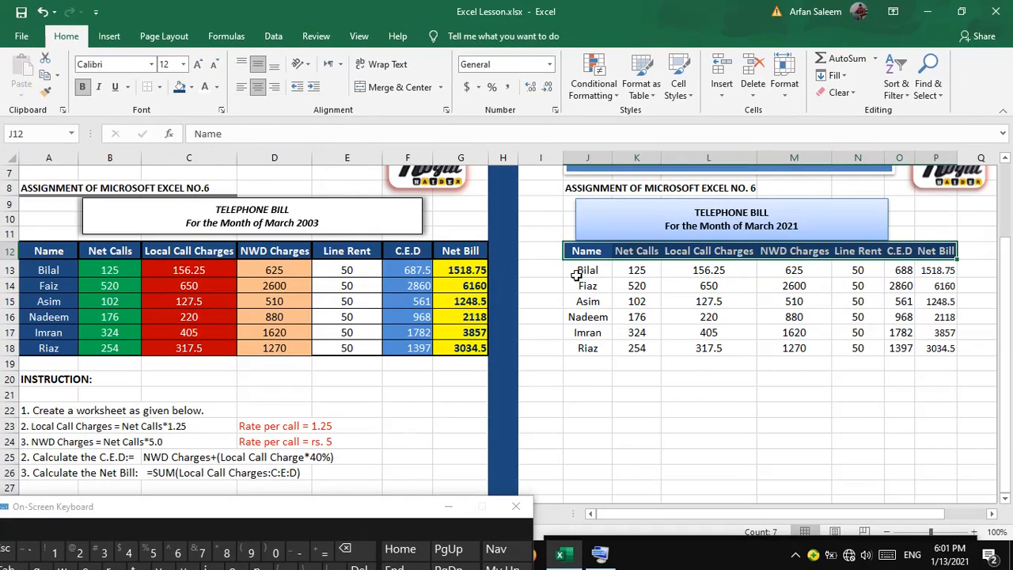
- Apply Outline and Inside borders to the header row through Format Cells
right_click(826, 254)
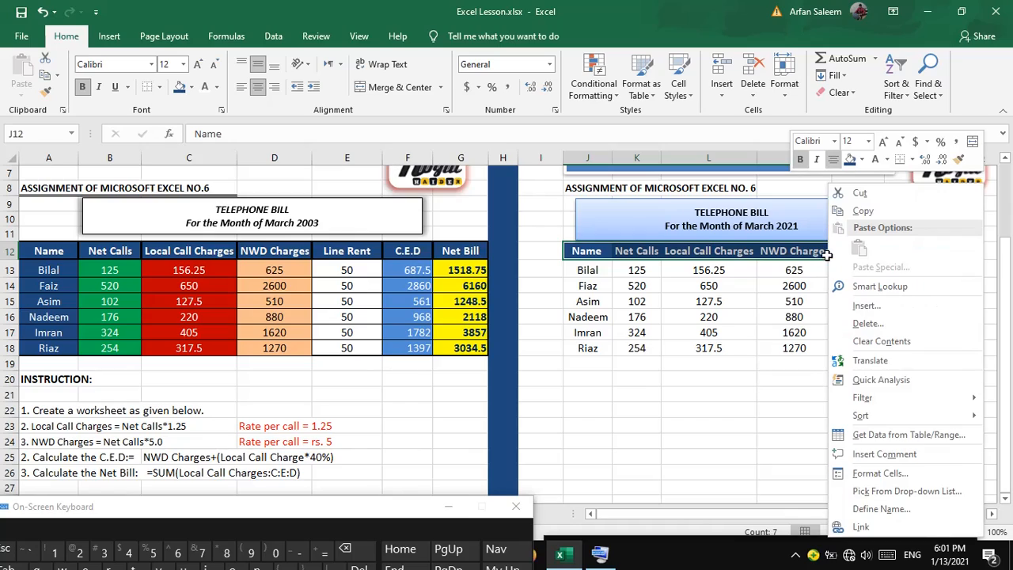
left_click(881, 473)
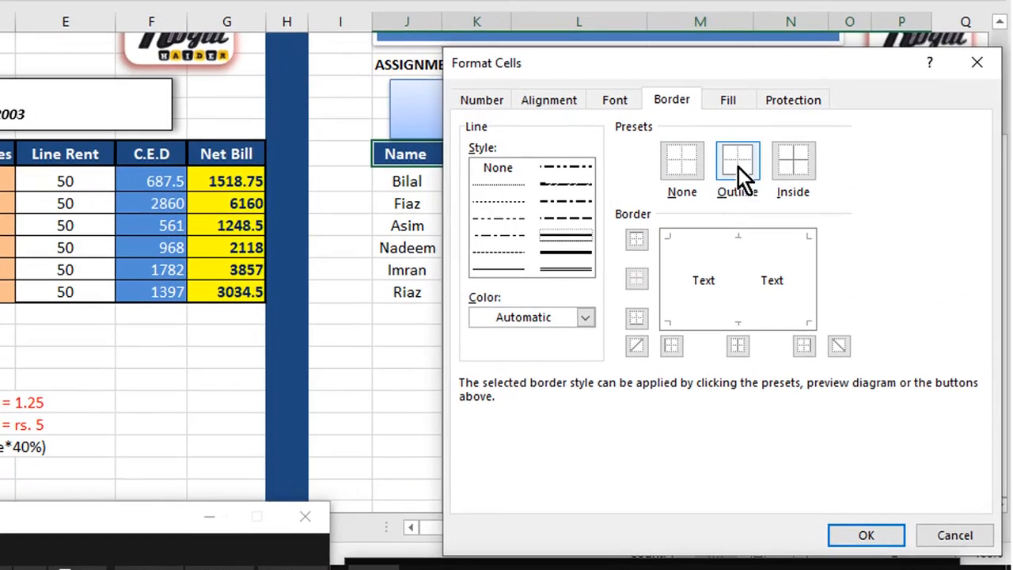
left_click(752, 181)
left_click(812, 180)
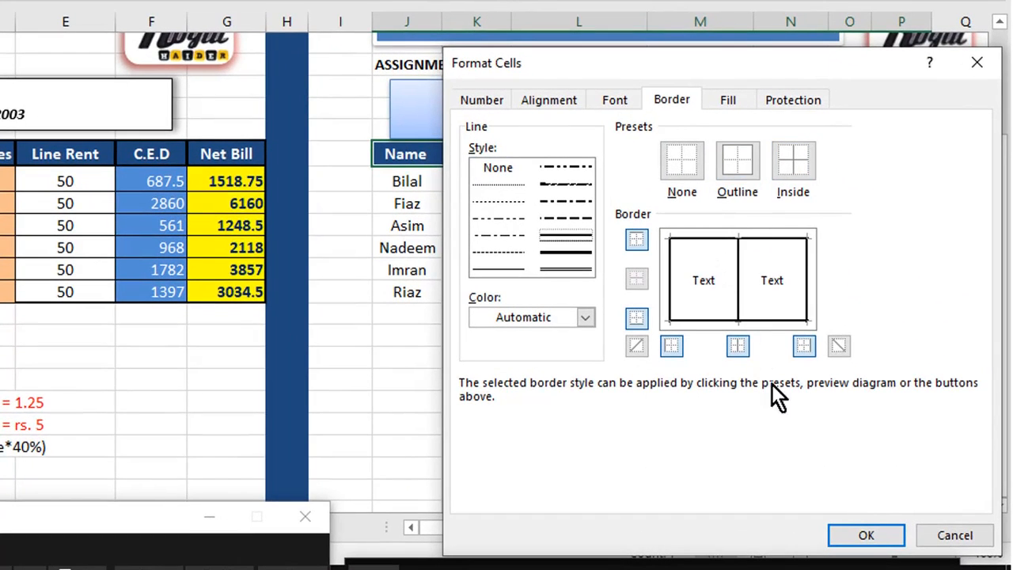
left_click(864, 536)
left_click_drag(418, 186, 434, 297)
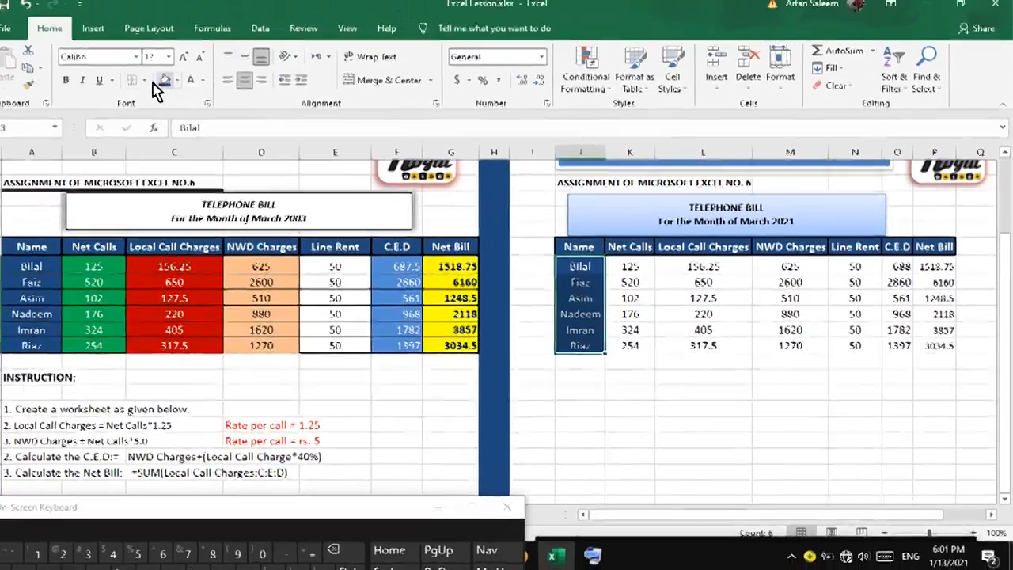
- Fill the customer names dark blue with borders, and the Net Calls values green
left_click(156, 86)
left_click(174, 216)
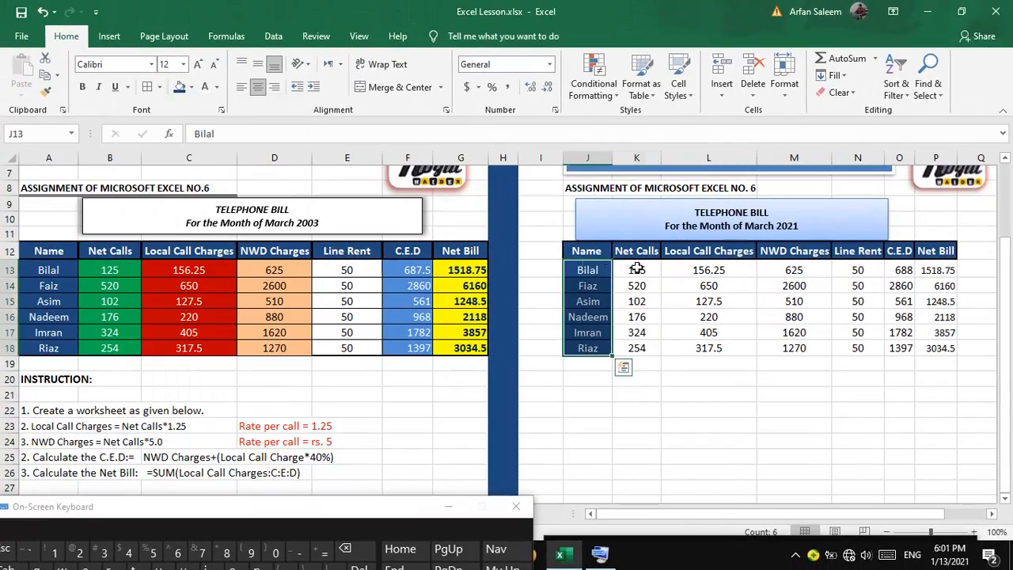
left_click_drag(636, 269, 636, 349)
left_click(192, 87)
left_click(236, 199)
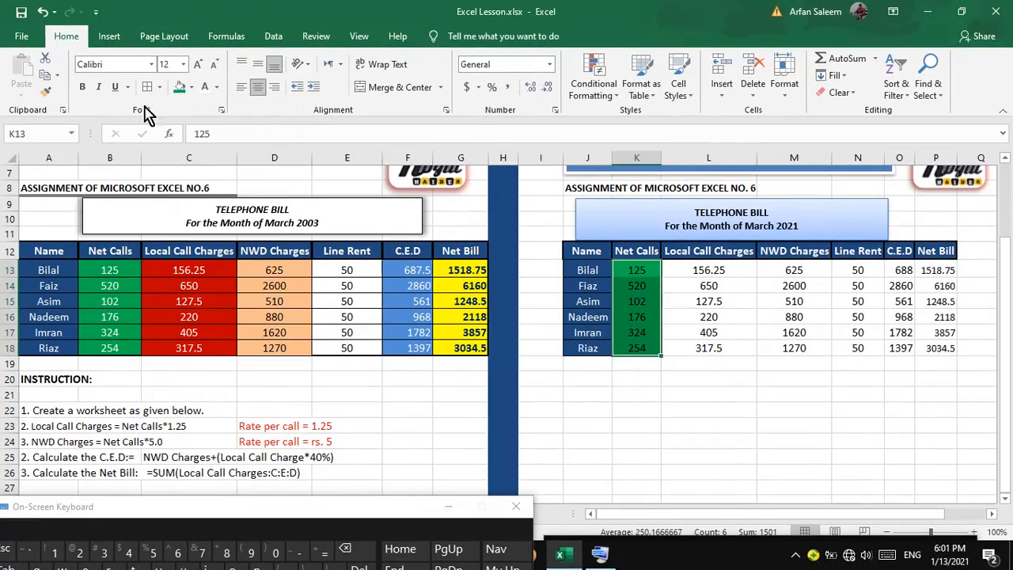
- Fill the Local Call Charges values red and the NWD Charges values light orange
left_click_drag(707, 269, 708, 348)
left_click(192, 87)
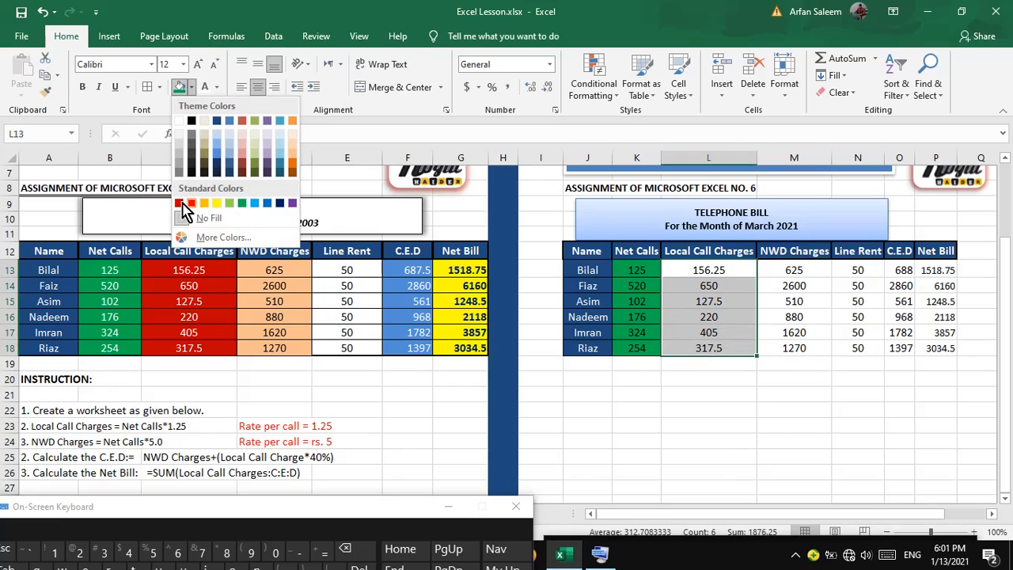
left_click(187, 204)
mouse_move(783, 272)
left_mouse_down()
mouse_move(779, 363)
mouse_move(798, 283)
mouse_move(792, 269)
left_mouse_up()
left_click(191, 88)
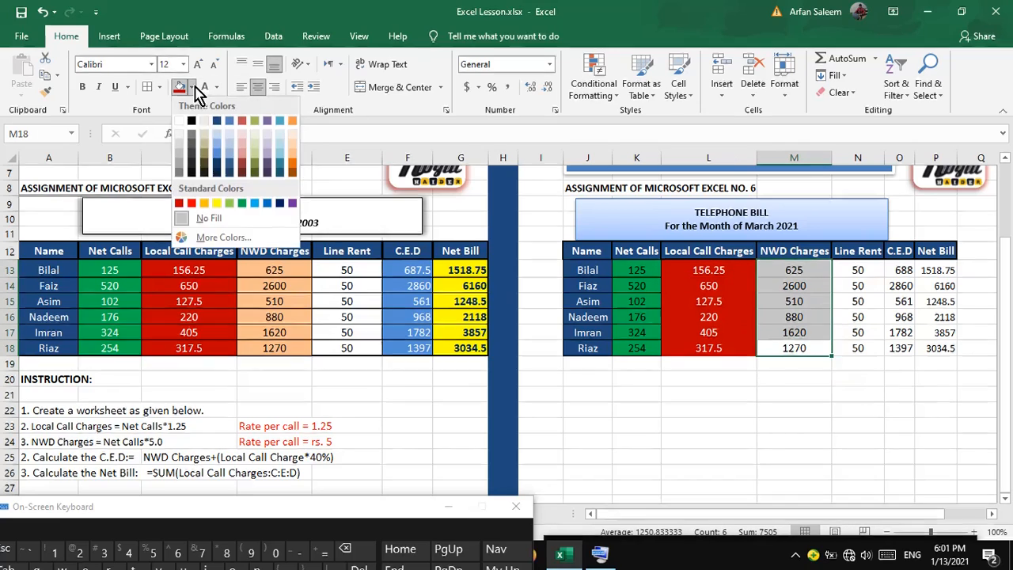
left_click(290, 159)
- Fill the C.E.D values blue and the Net Bill values yellow
left_click_drag(855, 270, 857, 348)
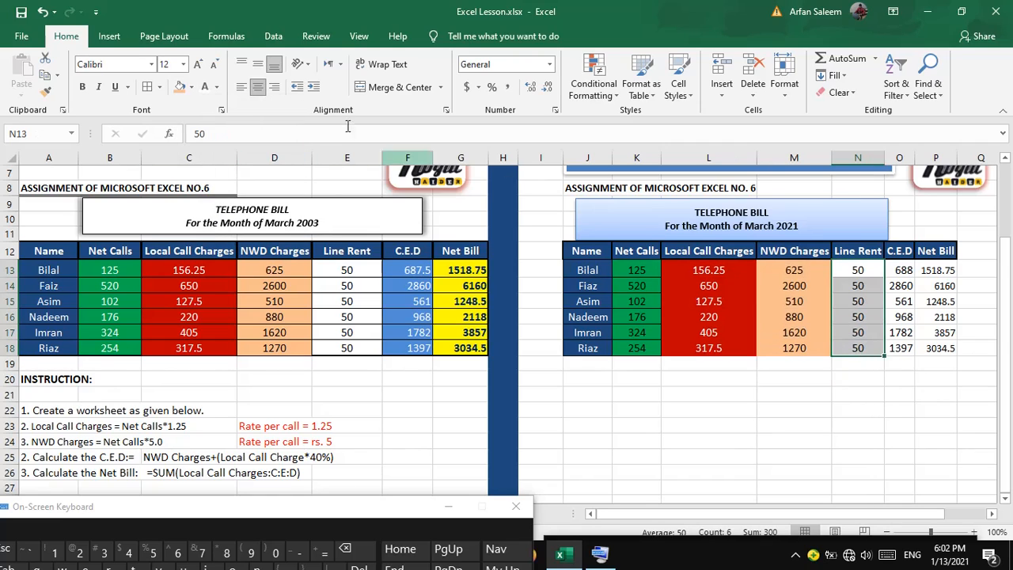
left_click_drag(900, 270, 899, 348)
left_click(191, 87)
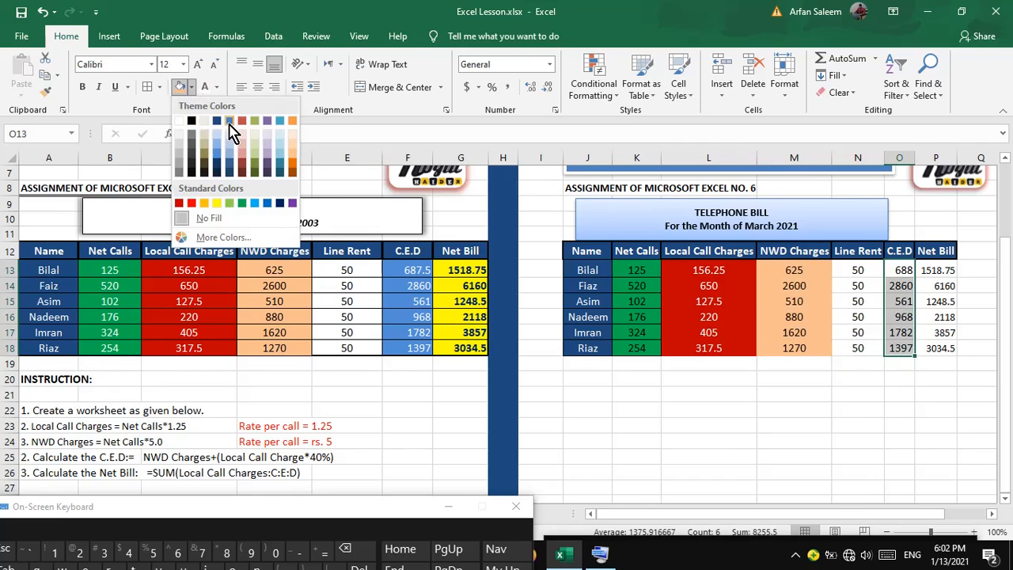
left_click(229, 128)
left_click_drag(935, 270, 936, 349)
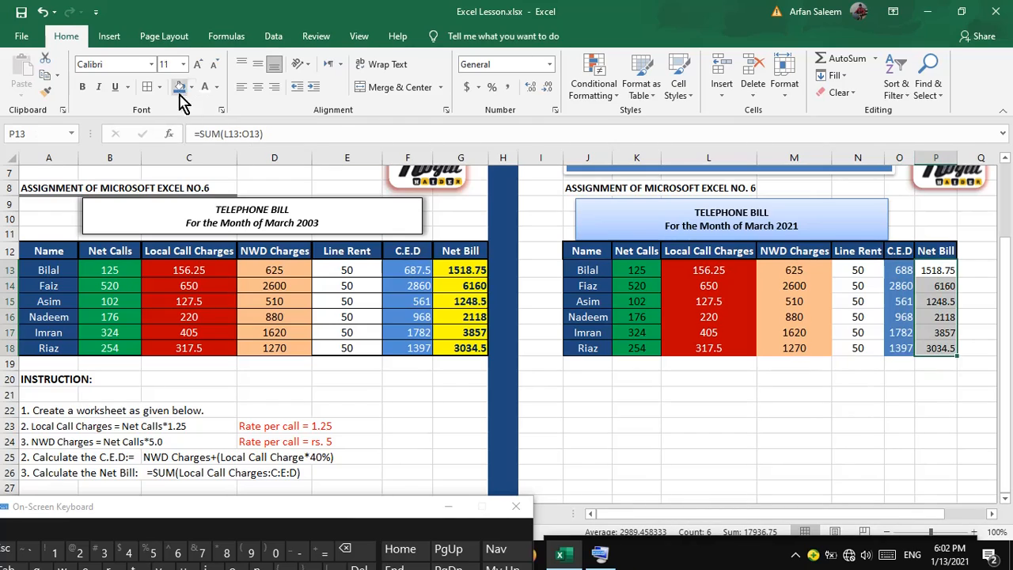
left_click(192, 87)
left_click(218, 215)
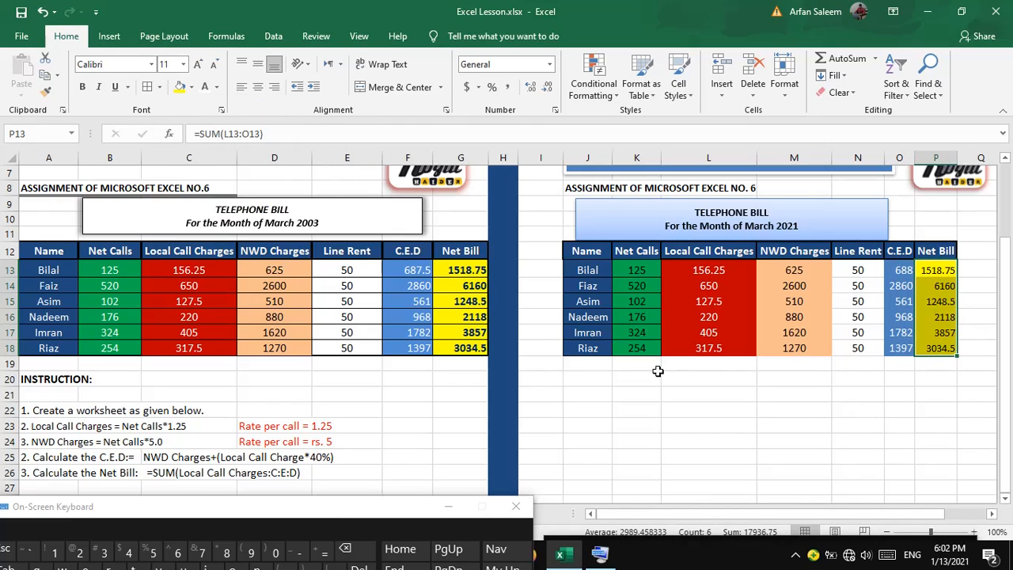
- Apply All Borders to the data cells from Net Calls through Net Bill
left_click_drag(633, 270, 954, 352)
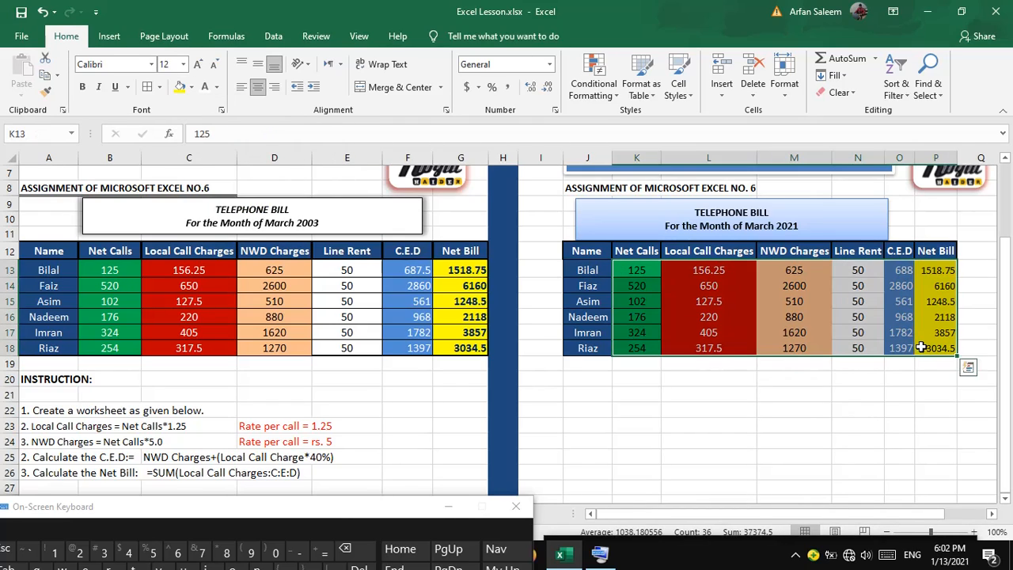
left_click(151, 90)
left_click(611, 395)
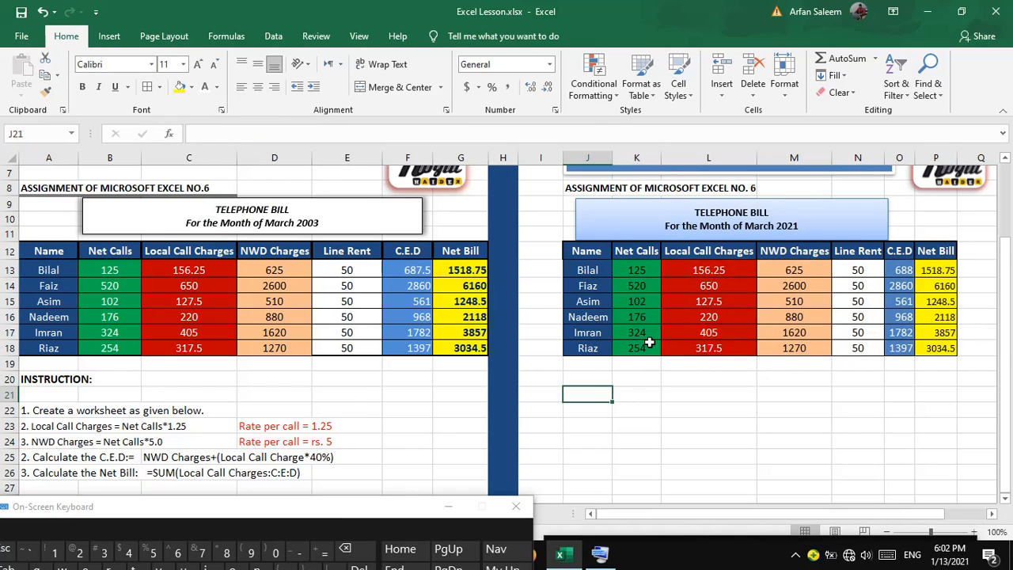
scroll(337, 388, "down", 2)
scroll(337, 388, "up", 4)
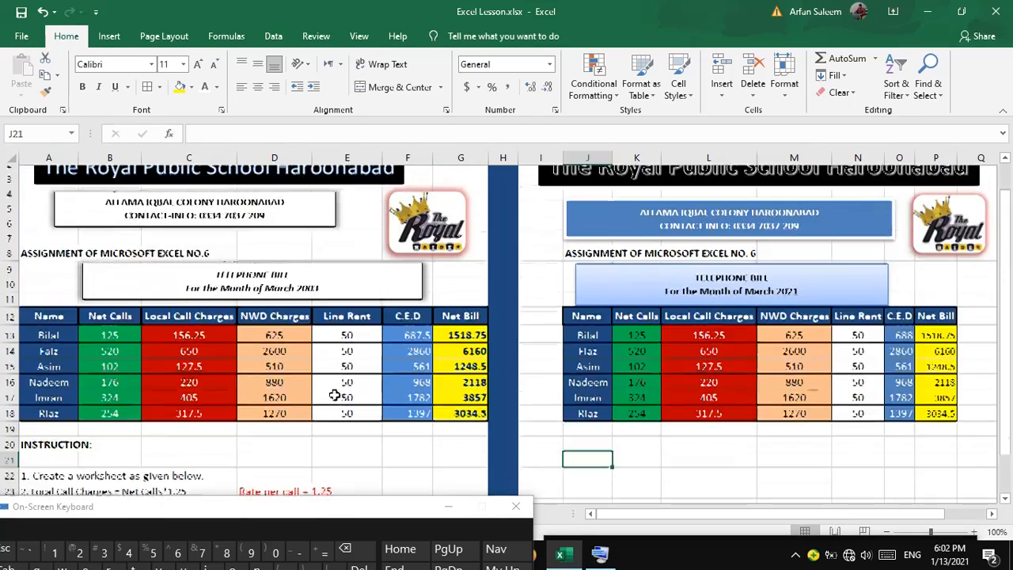